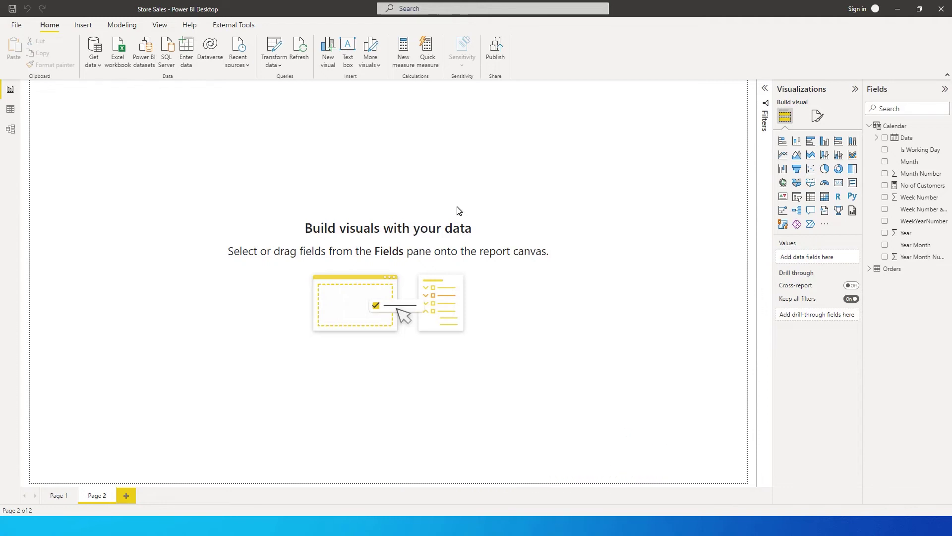
Inspect the Calendar and Orders data and their relationship, then open the Calendar table's options.
left_click(10, 109)
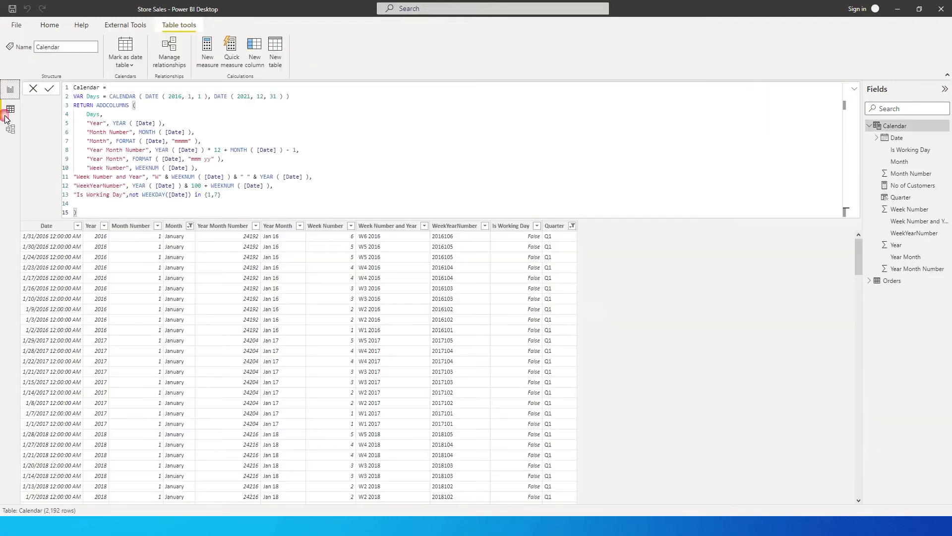
left_click(903, 270)
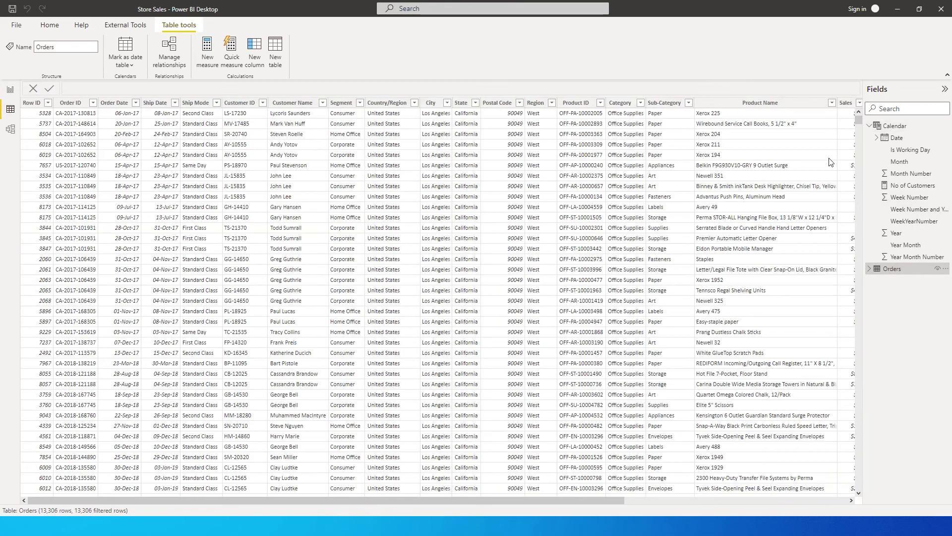
left_click(900, 126)
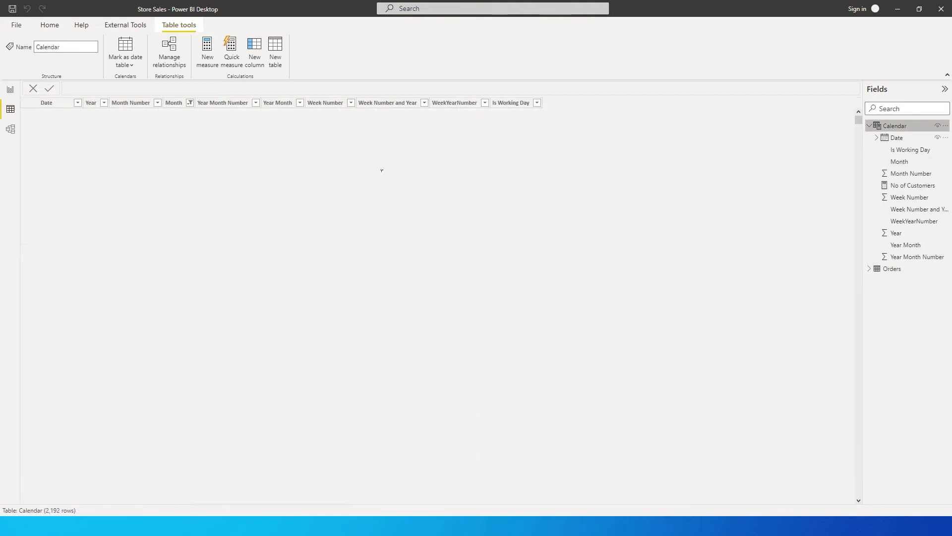
left_click(10, 130)
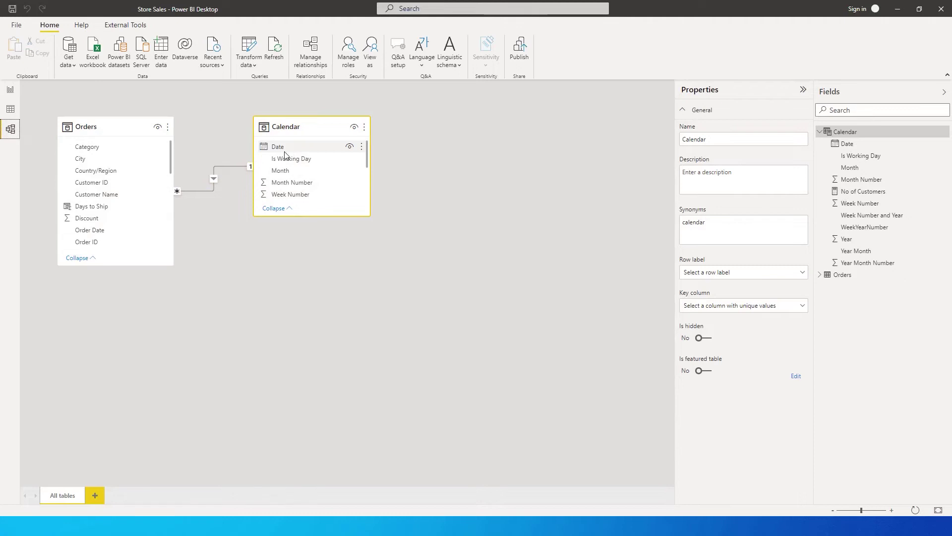
left_click(10, 90)
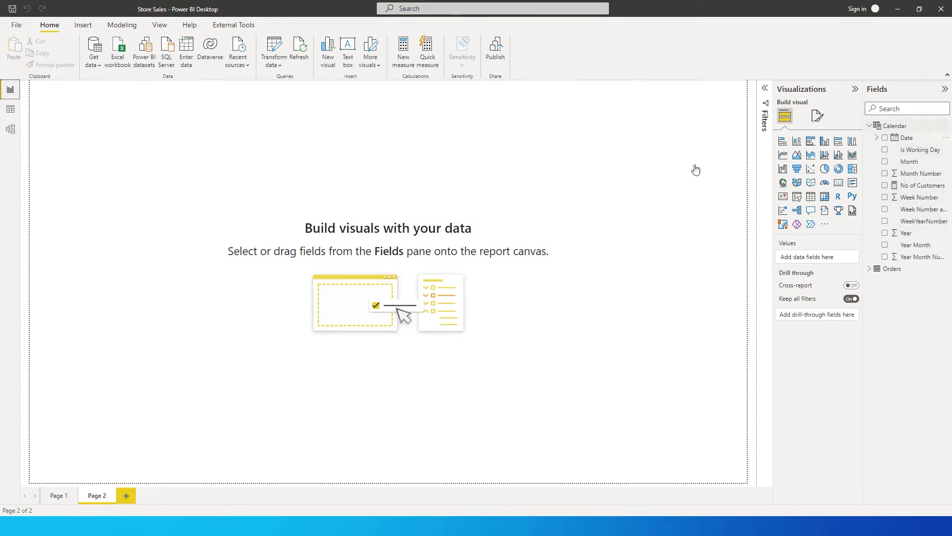
left_click(11, 110)
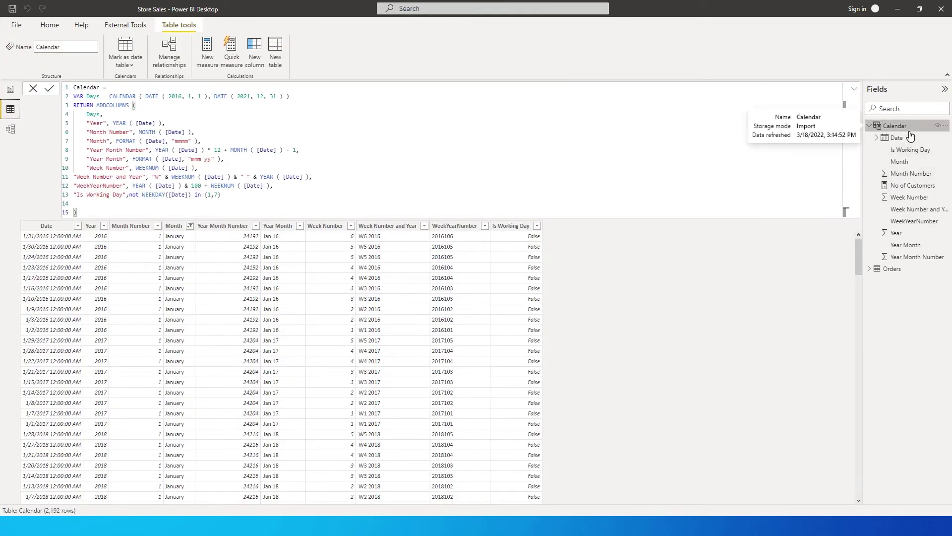
left_click(945, 126)
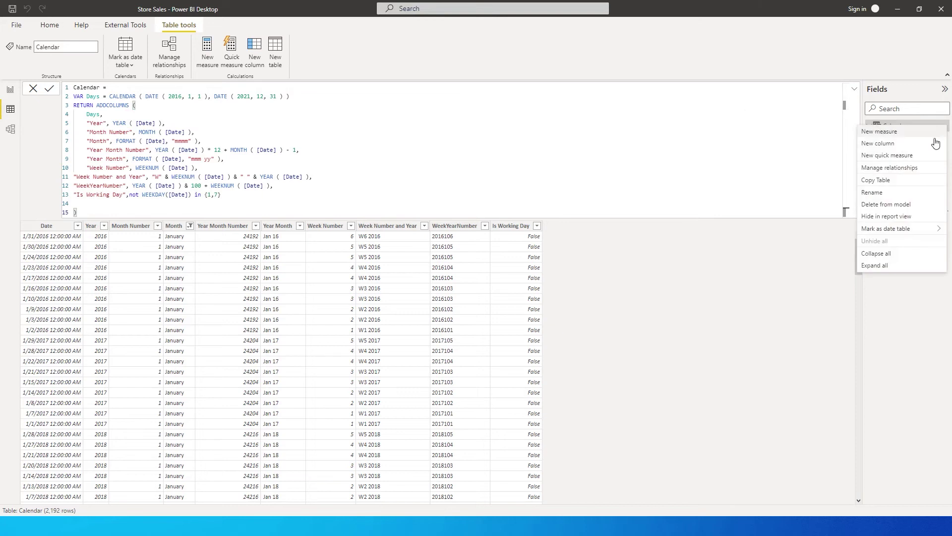
Start the Quarter column formula: IF 'Calendar'[Month Number] in {1,2,3} returns "Q1".
key("Escape")
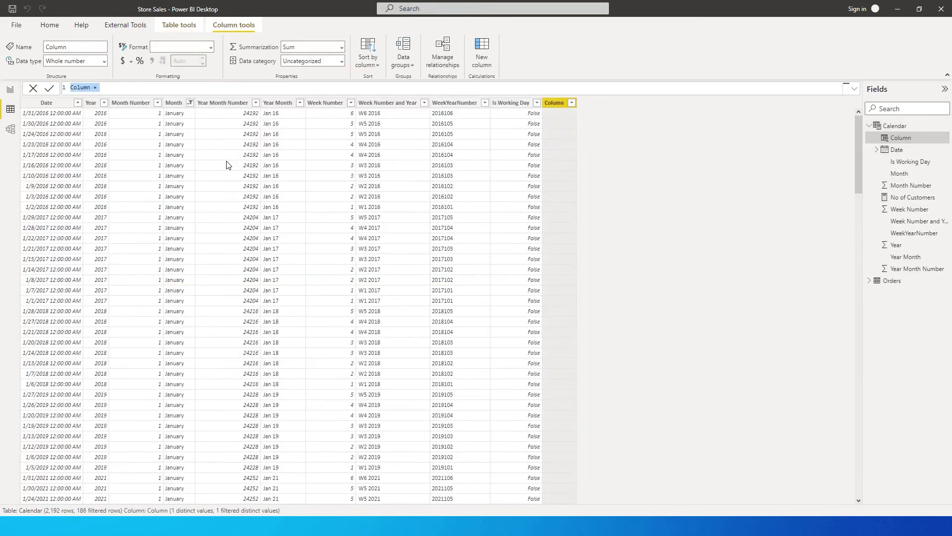
type("Quarter =")
scroll(198, 94, "up", 4, "ctrl")
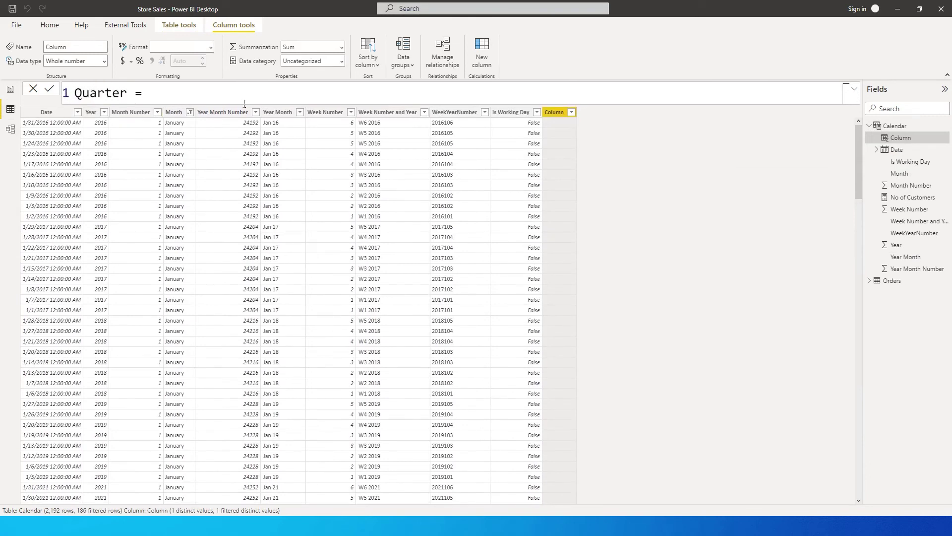
type("IF(Month")
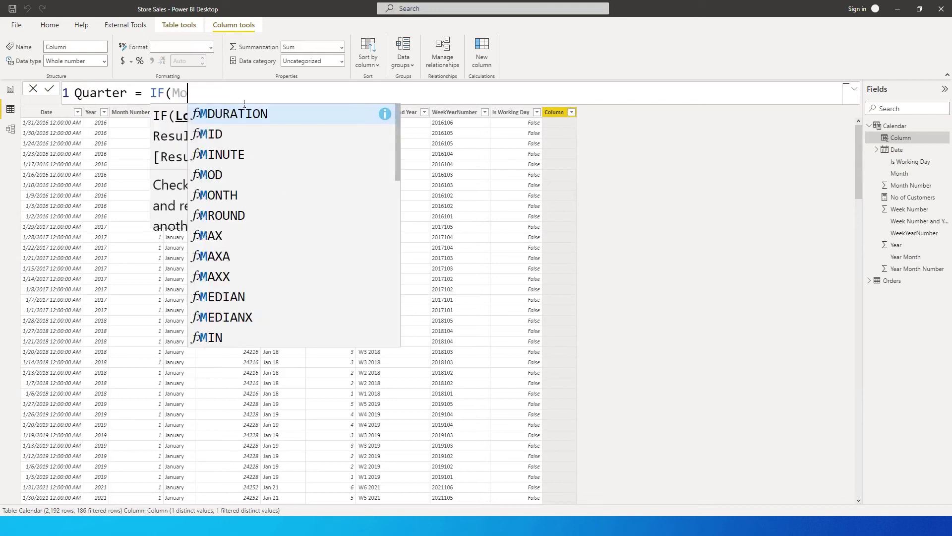
key("Up")
key("Up")
key("Up")
key("Up")
key("Tab")
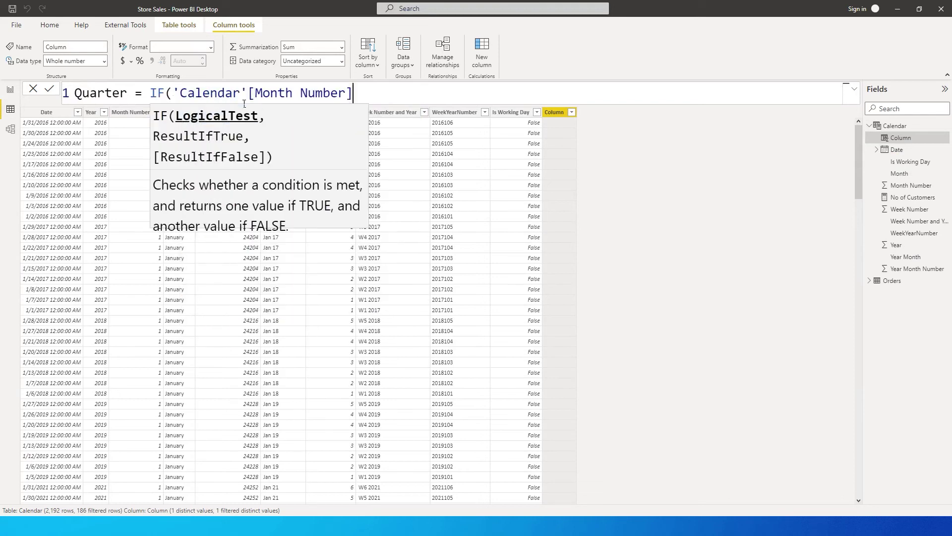
type("in {1,2,4")
key("BackSpace")
type("3")
type("} ,")
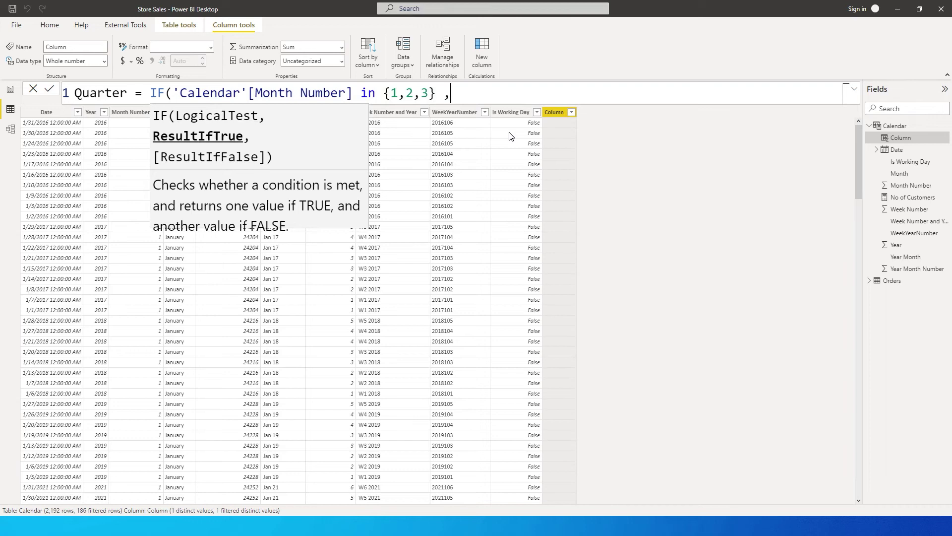
type("\"Q1\",")
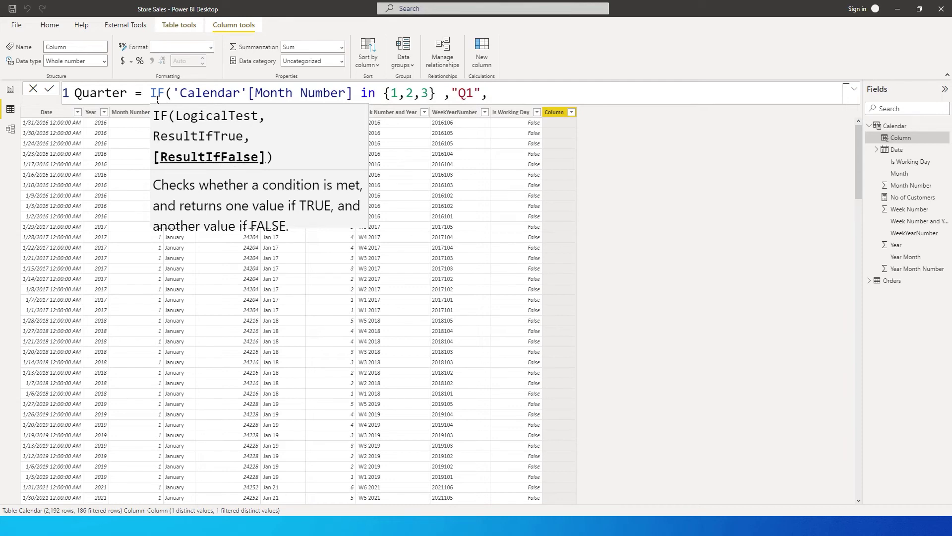
Copy the IF clause and adapt it so months 4–6 return "Q2".
left_click_drag(152, 94, 496, 101)
key("ctrl+c")
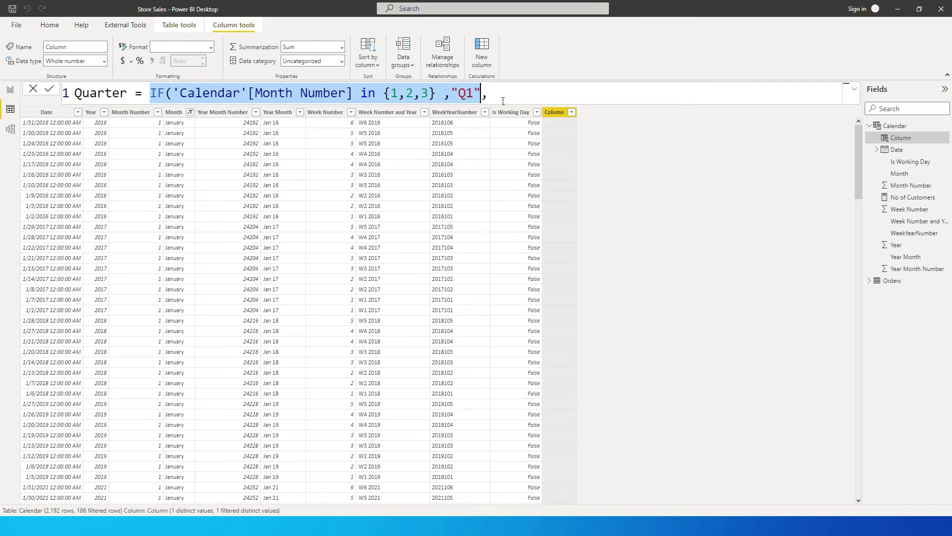
left_click(510, 101)
key("ctrl+v")
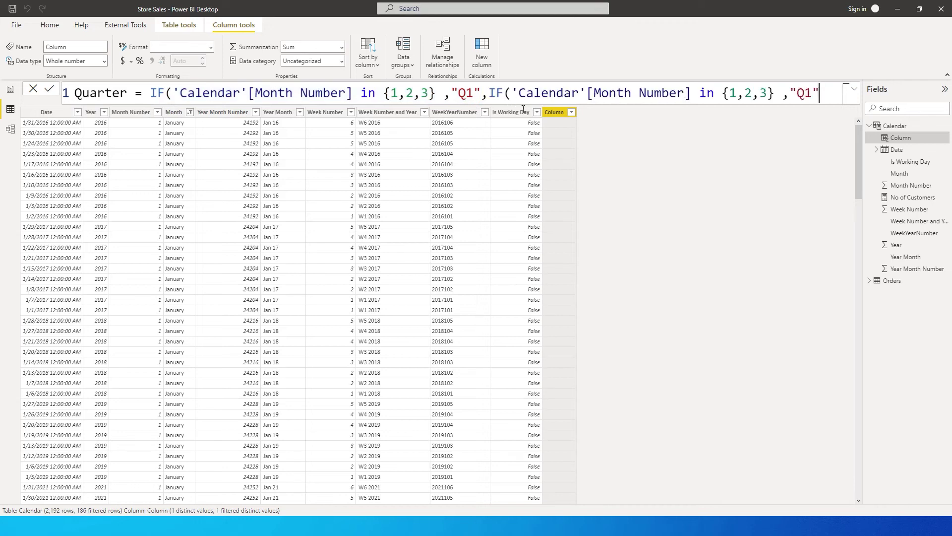
left_click(739, 96)
key("BackSpace")
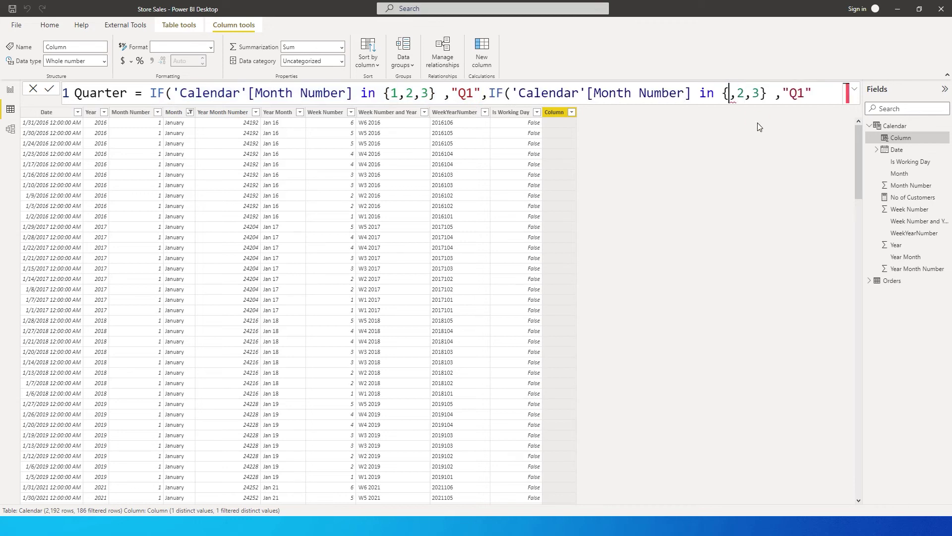
type("4")
key("Right")
key("shift+Right")
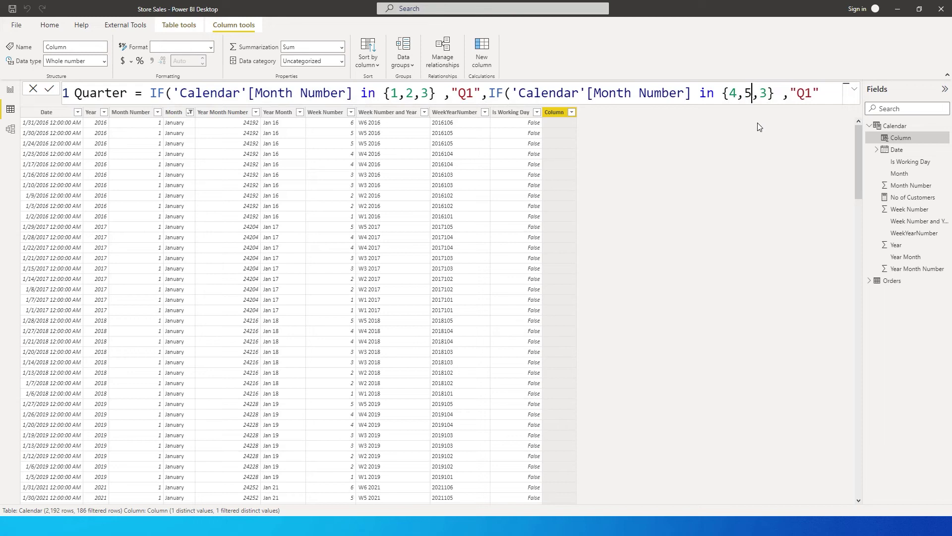
type("6")
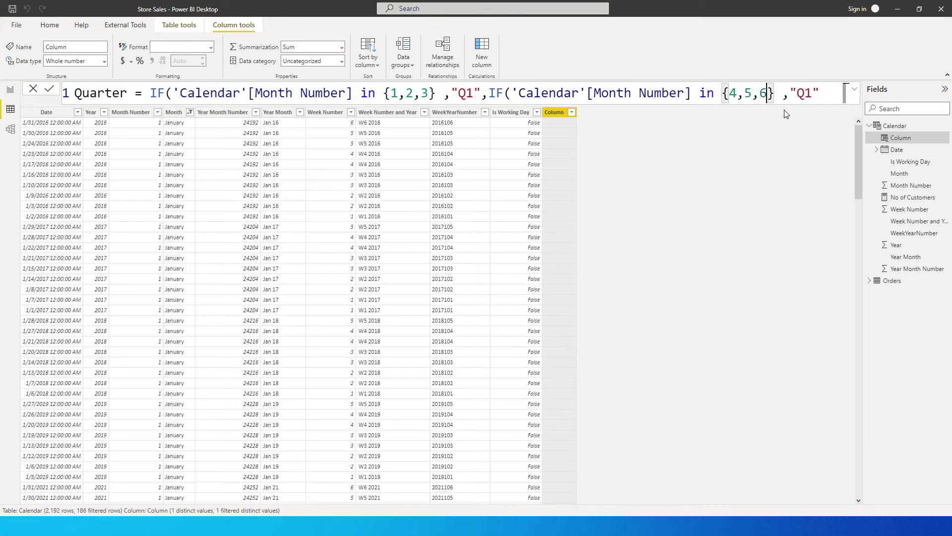
left_click(823, 103)
key("BackSpace")
type("2,")
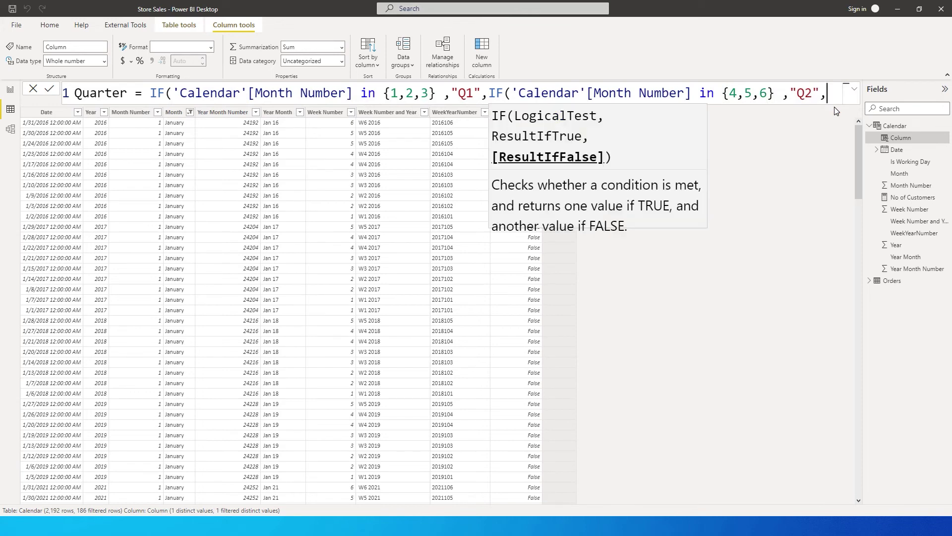
Add a nested IF clause on a new line mapping months 7, 8, 9 to "Q3".
key("shift+Return")
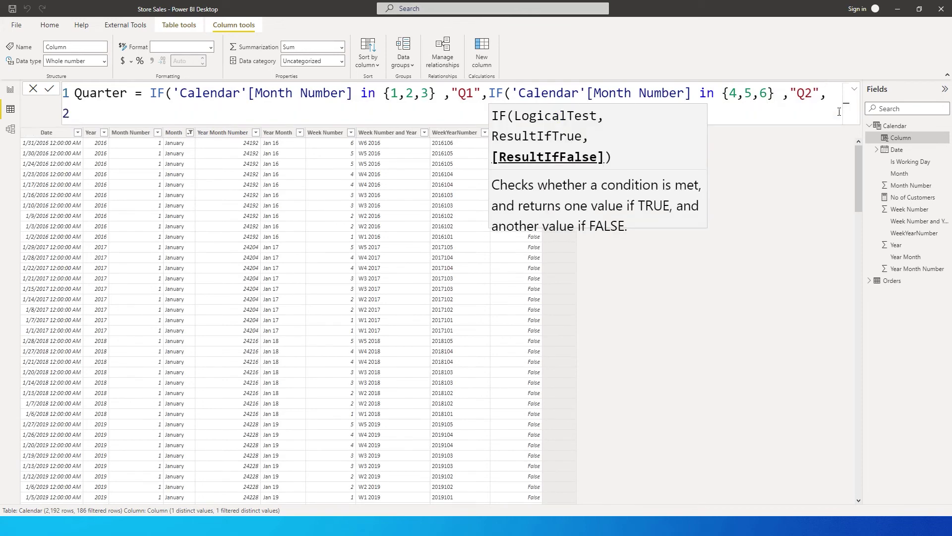
key("ctrl+v")
key("Left")
key("Left")
key("Left")
key("Left")
key("Left")
key("Left")
key("Left")
key("Left")
key("Left")
key("Left")
key("Left")
key("Left")
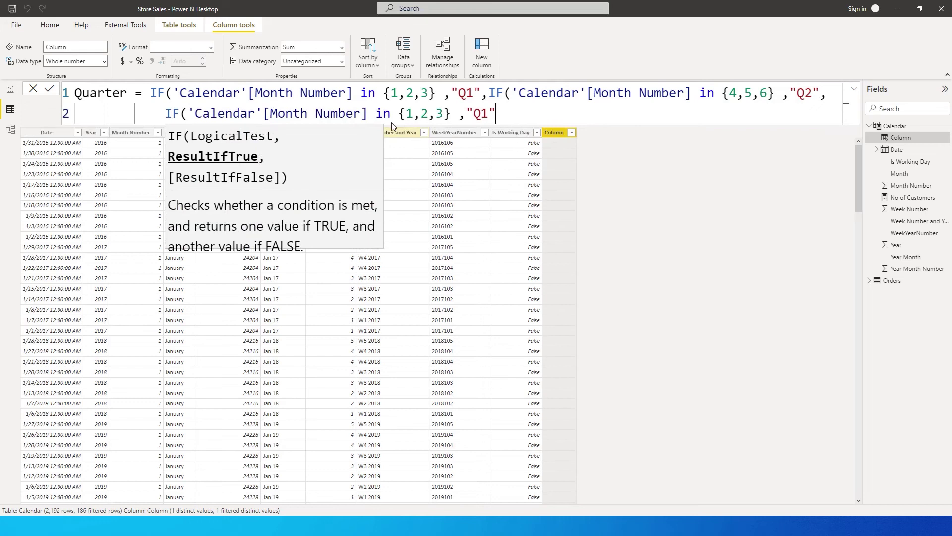
key("BackSpace")
type("7")
key("Right")
key("Delete")
type("8")
key("Right")
key("Delete")
type("9")
key("End")
key("BackSpace")
key("BackSpace")
type("3\",")
Add the final clause mapping months 10–12 to "Q4" and close the formula.
key("ctrl+v")
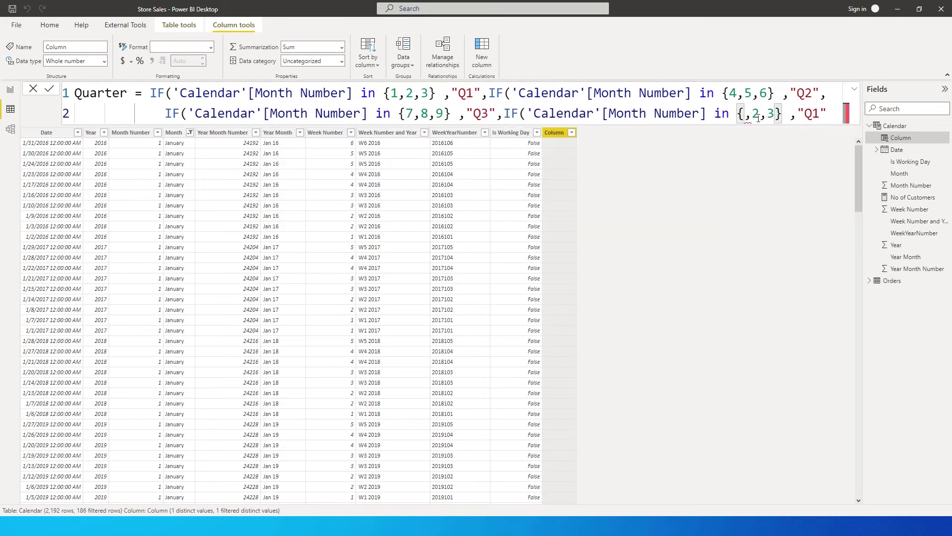
key("Right")
key("Delete")
type("12")
key("End")
key("Left")
key("BackSpace")
type("4")
key("End")
type(")")
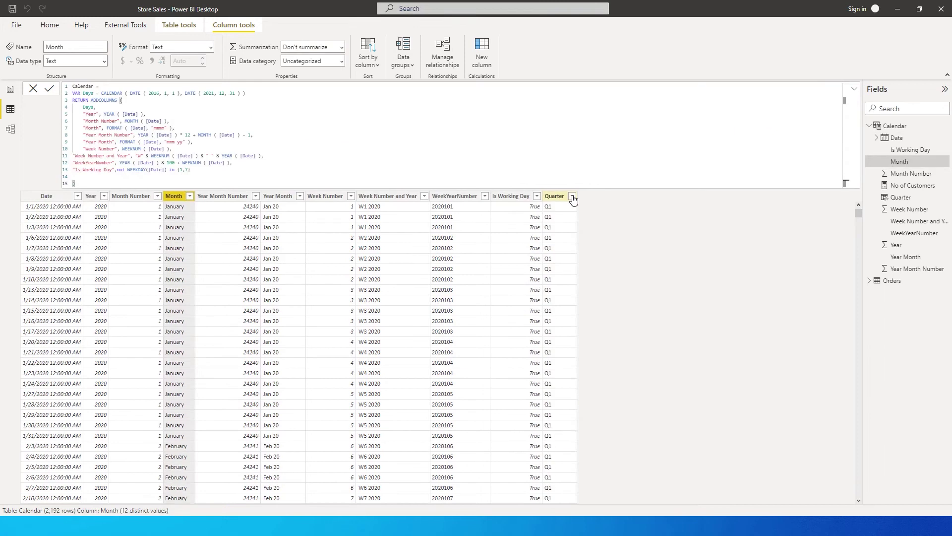
left_click(571, 196)
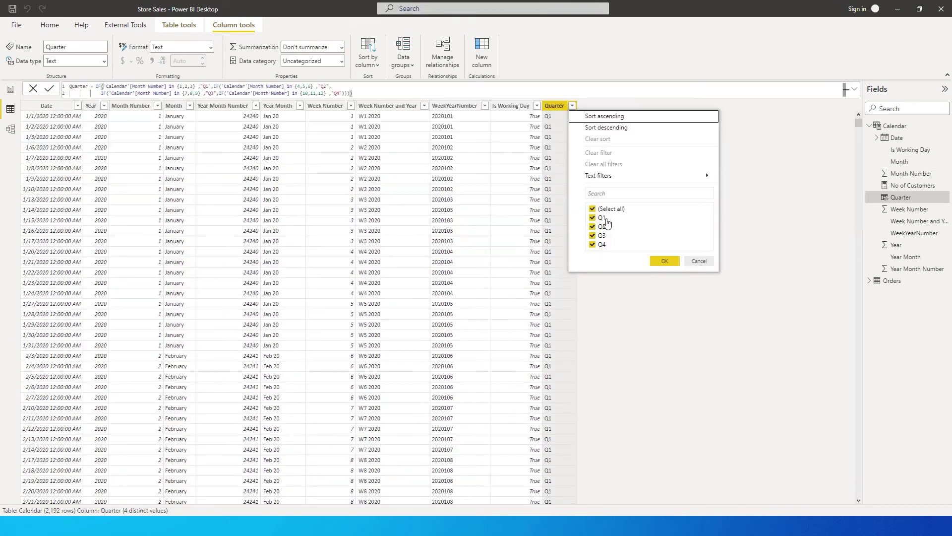
On Page 2, create a matrix visual from the Year and Quarter fields.
left_click(11, 90)
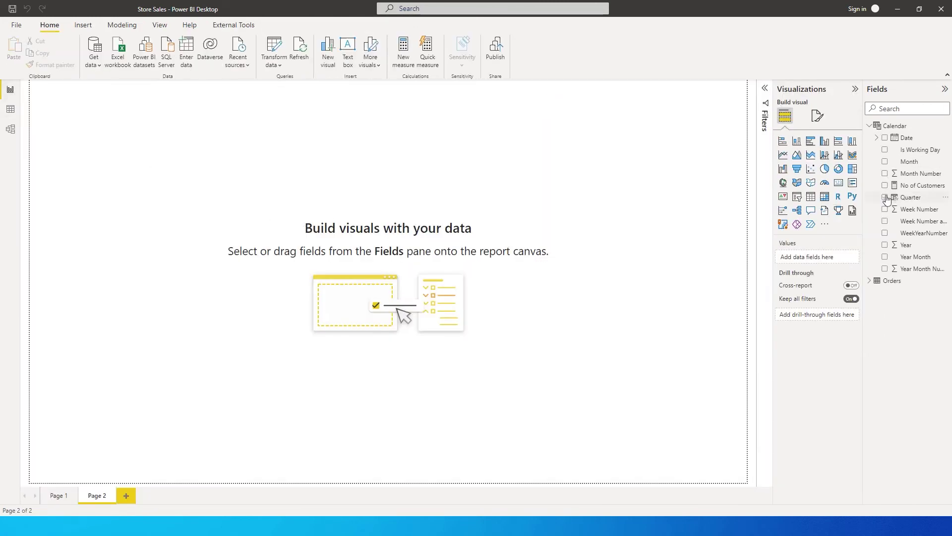
left_click(887, 246)
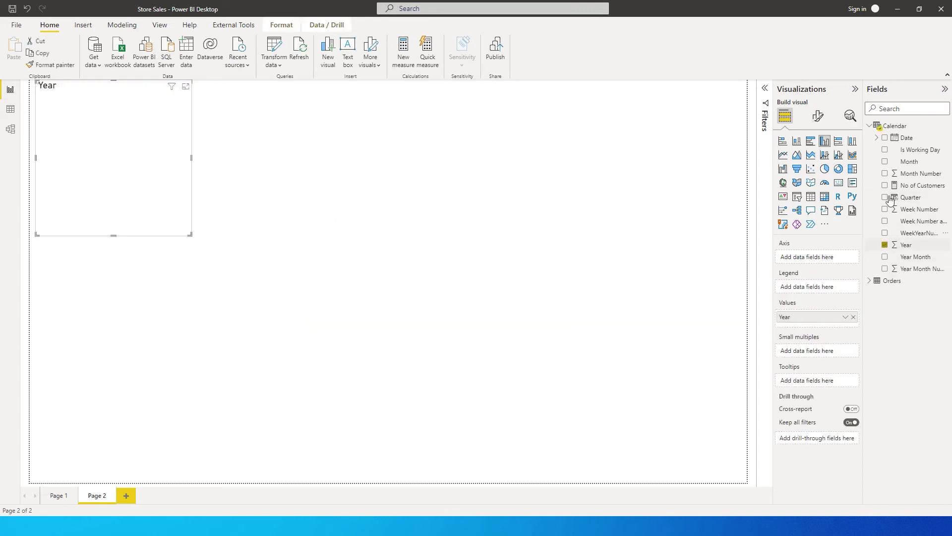
left_click(885, 197)
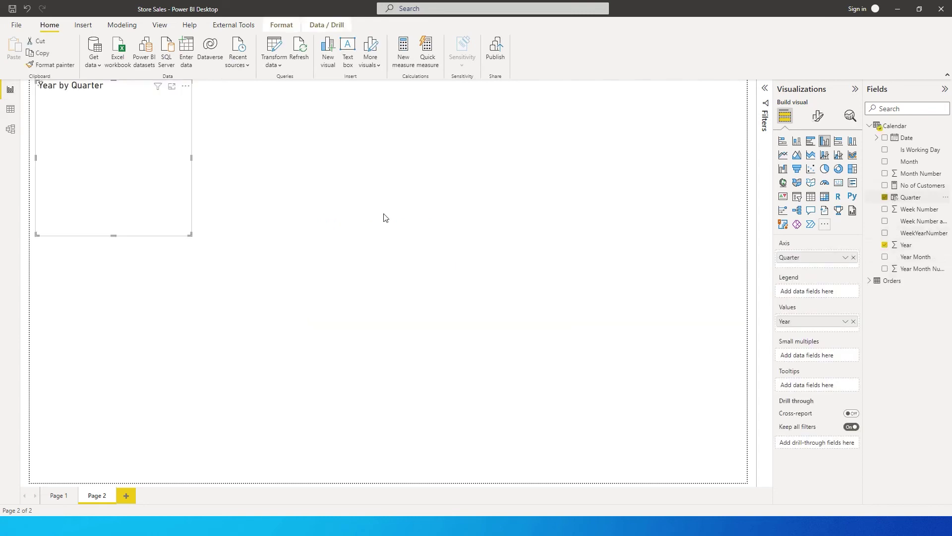
left_click(810, 196)
left_click(825, 197)
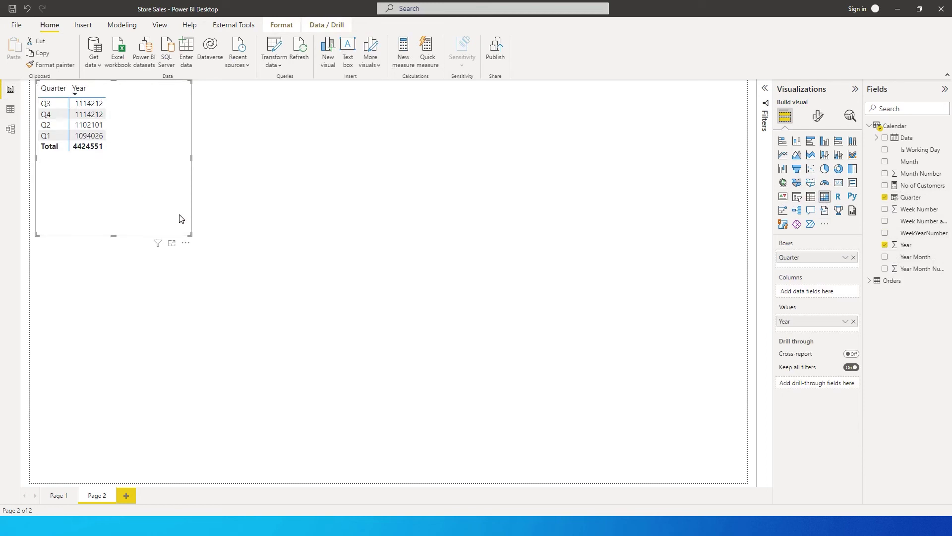
left_click_drag(178, 215, 272, 245)
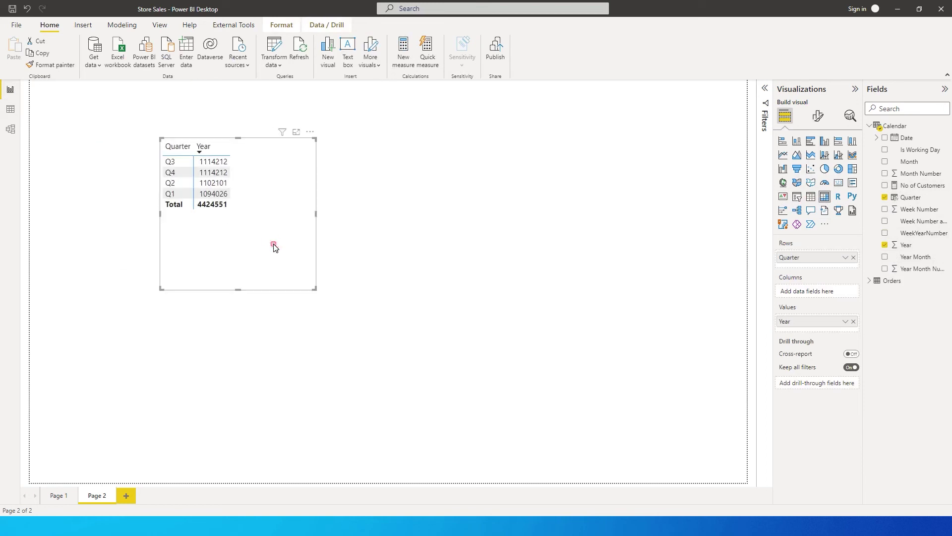
Set Year to Don't summarize, place it above Quarter in Rows, and enlarge the matrix.
left_click(912, 245)
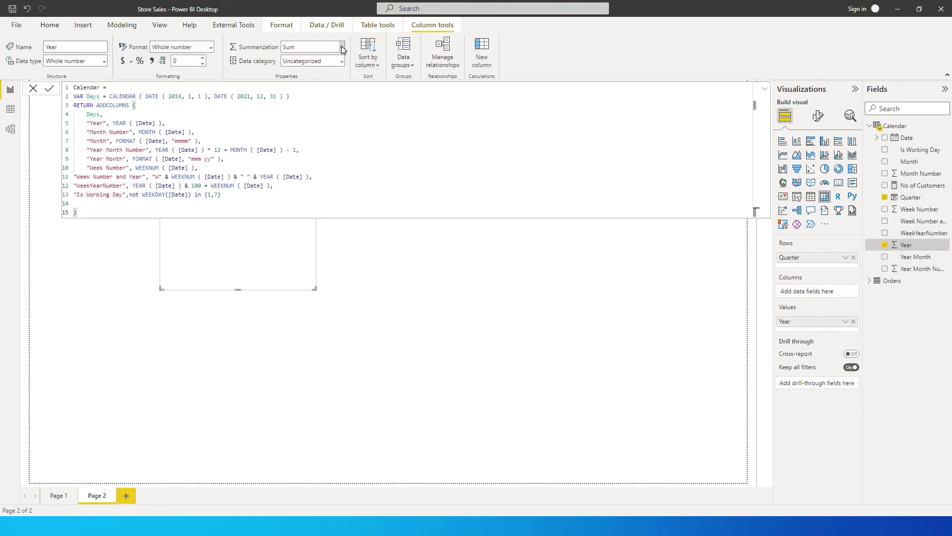
left_click(341, 45)
left_click(309, 66)
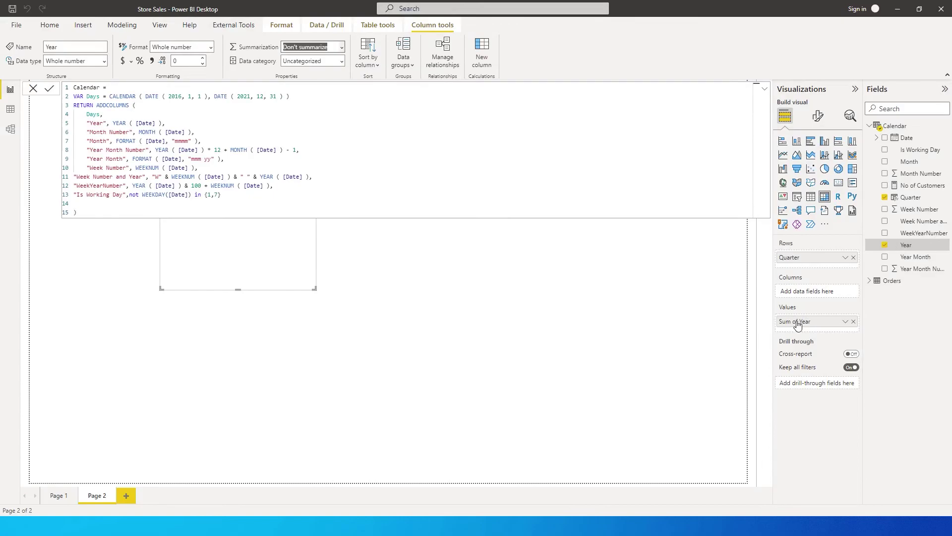
left_click_drag(797, 323, 798, 262)
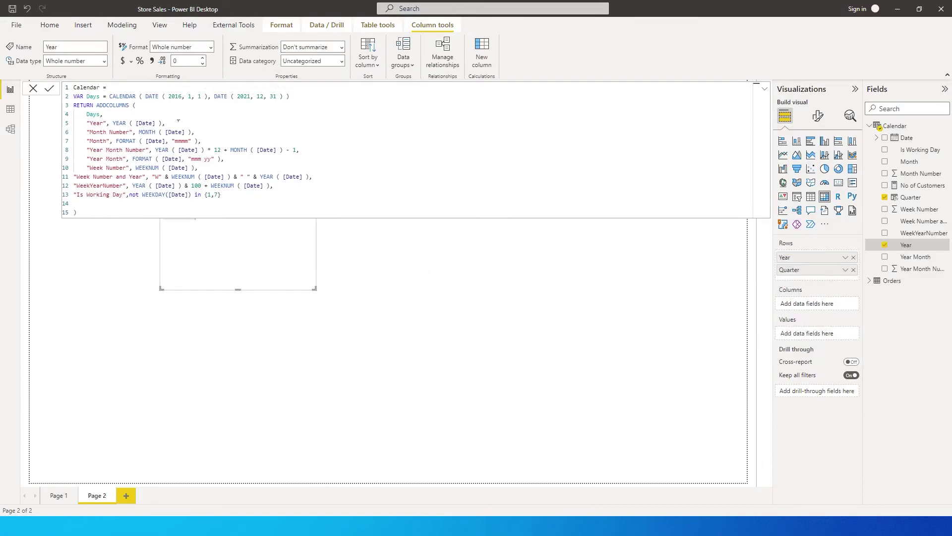
left_click(33, 88)
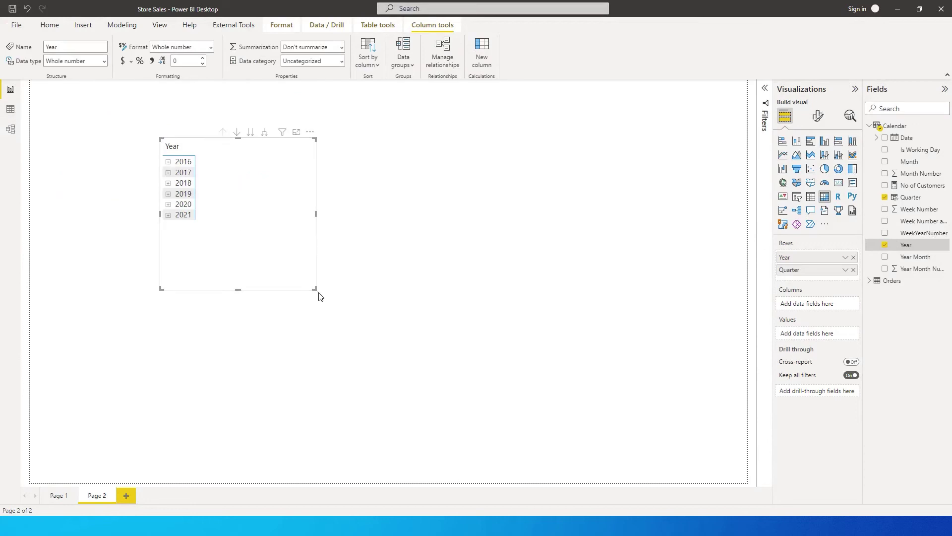
left_click_drag(315, 288, 405, 333)
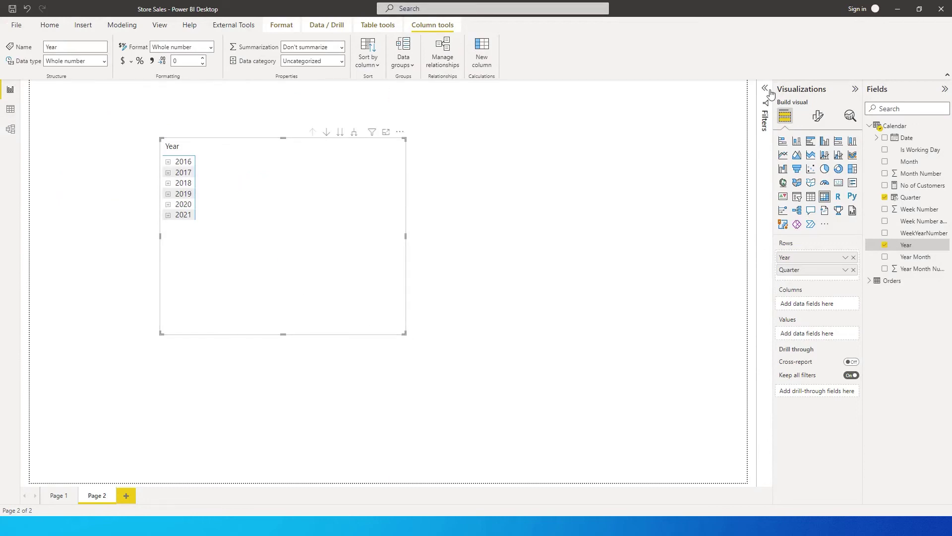
Filter the visual's Year field with basic filtering to 2020 and 2021.
left_click(763, 208)
left_click(749, 148)
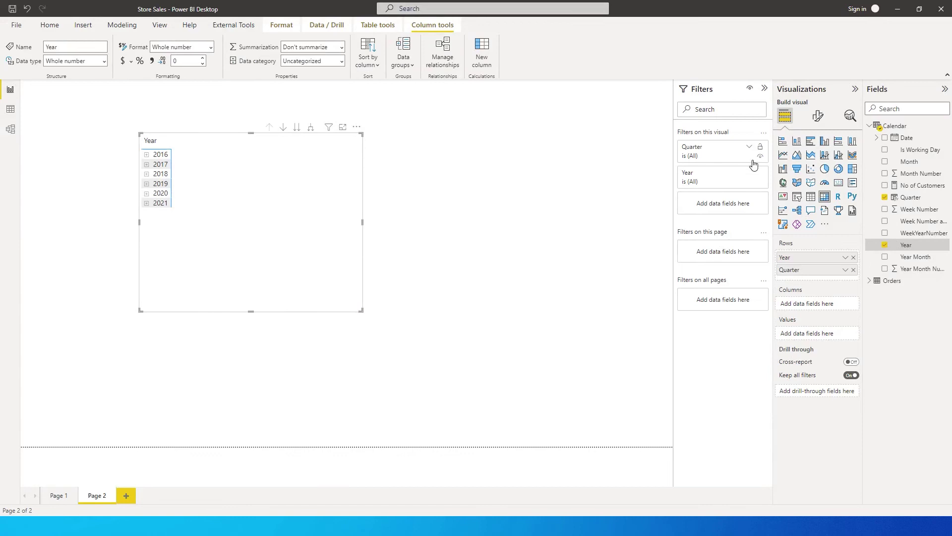
left_click(749, 147)
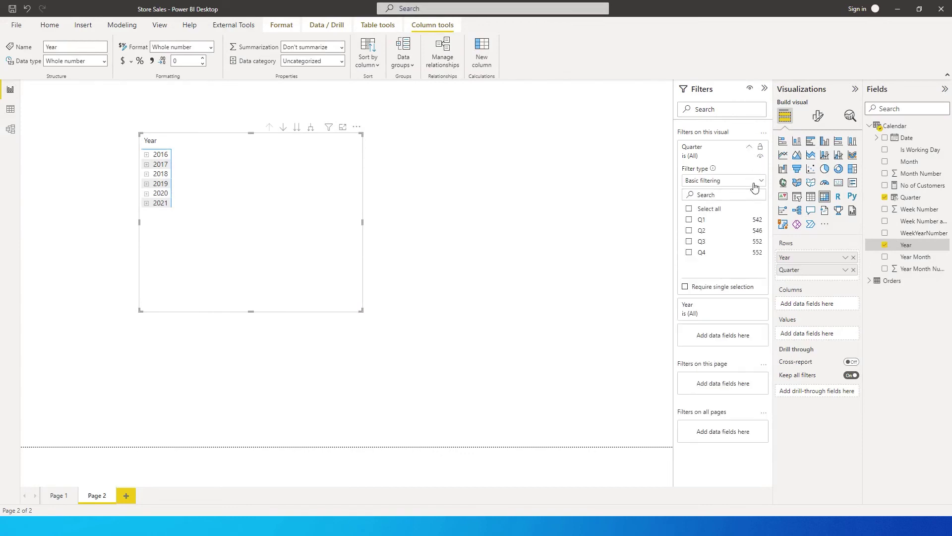
left_click(753, 175)
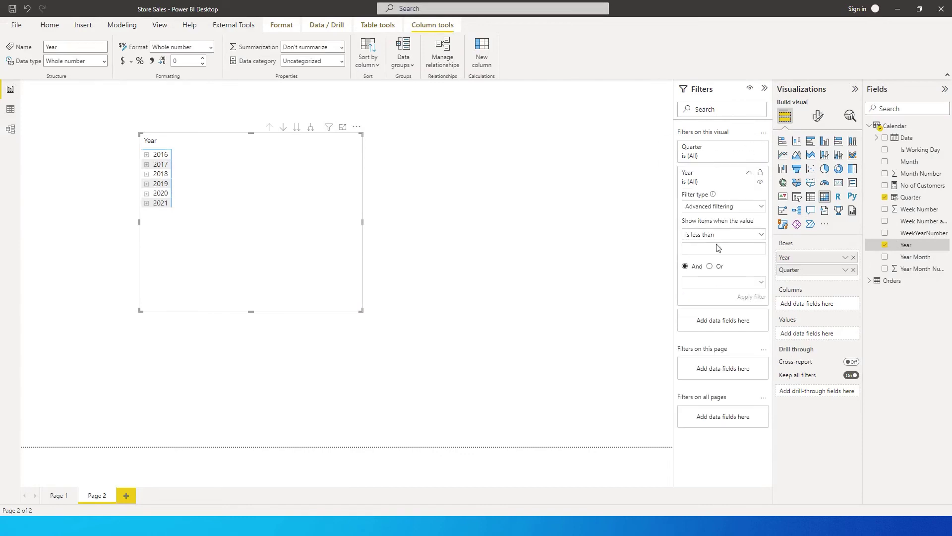
left_click(731, 234)
left_click(732, 213)
left_click(723, 211)
left_click(718, 232)
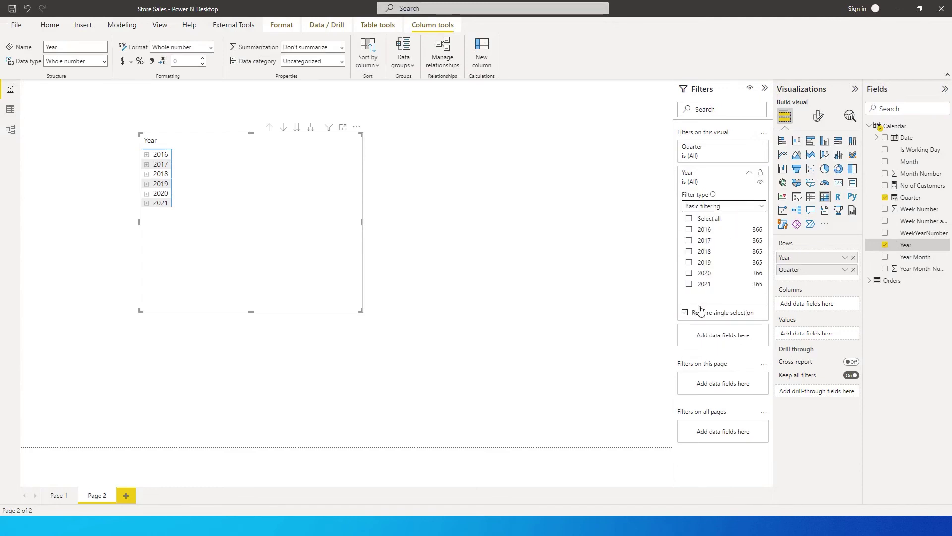
left_click(689, 273)
left_click(689, 283)
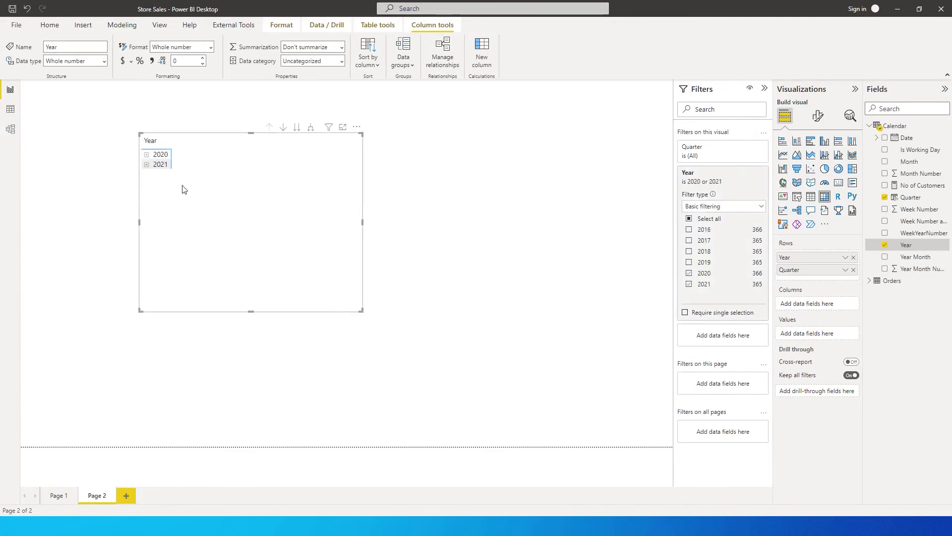
Expand 2020 and 2021 to show quarters and add Orders Sales as values.
left_click(147, 154)
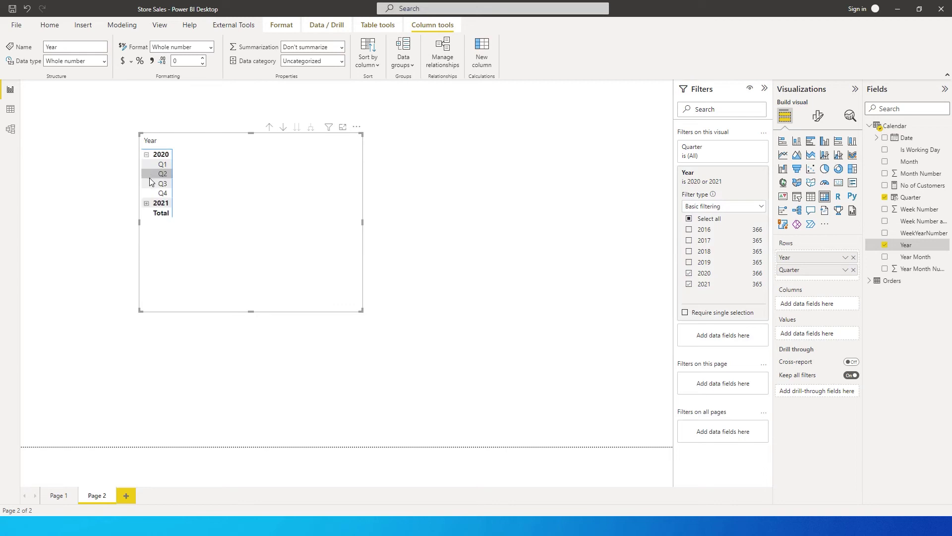
left_click(147, 203)
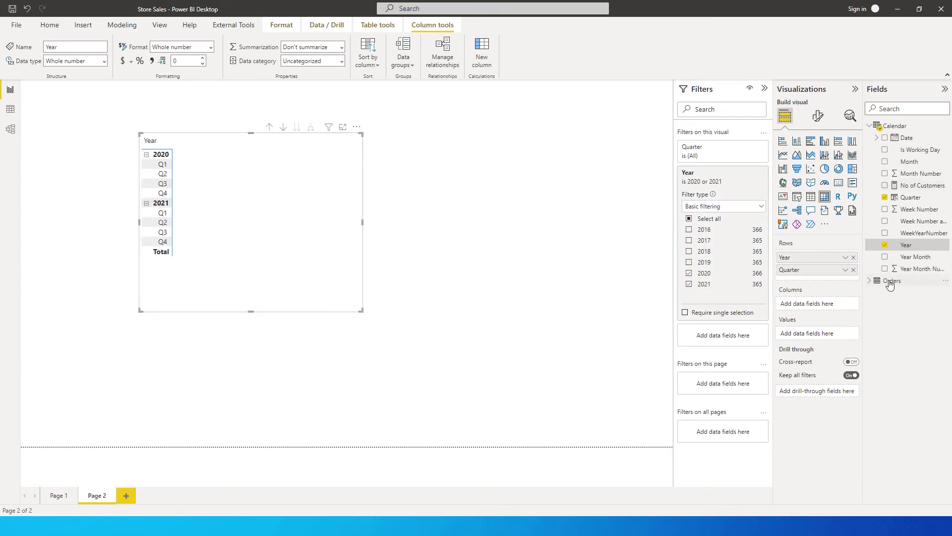
left_click(870, 281)
scroll(917, 377, "down", 3)
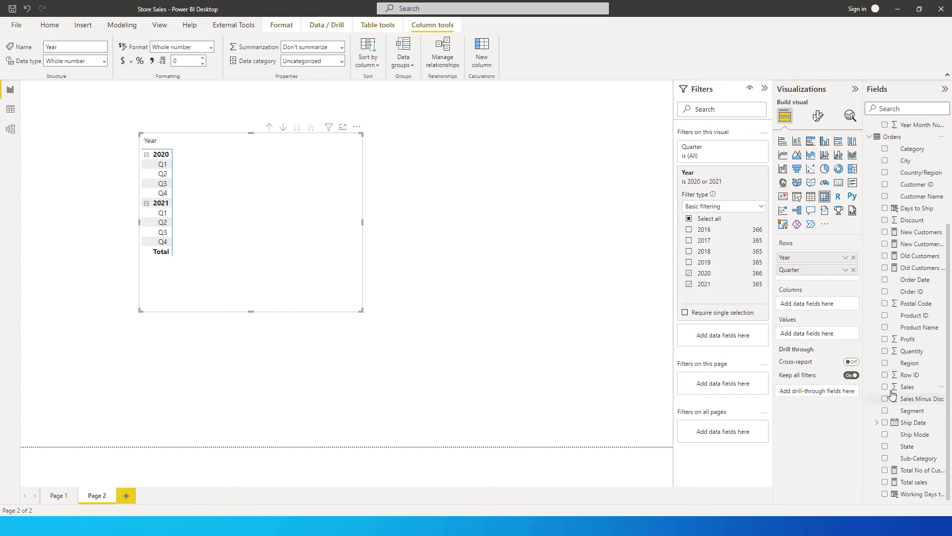
left_click(886, 387)
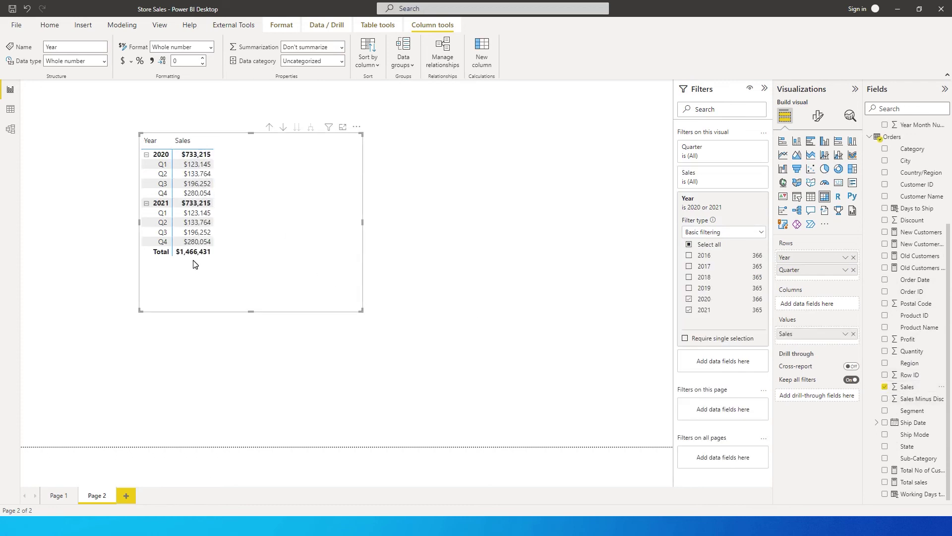
Replace Sales in the matrix values with the Total sales measure.
left_click(920, 486)
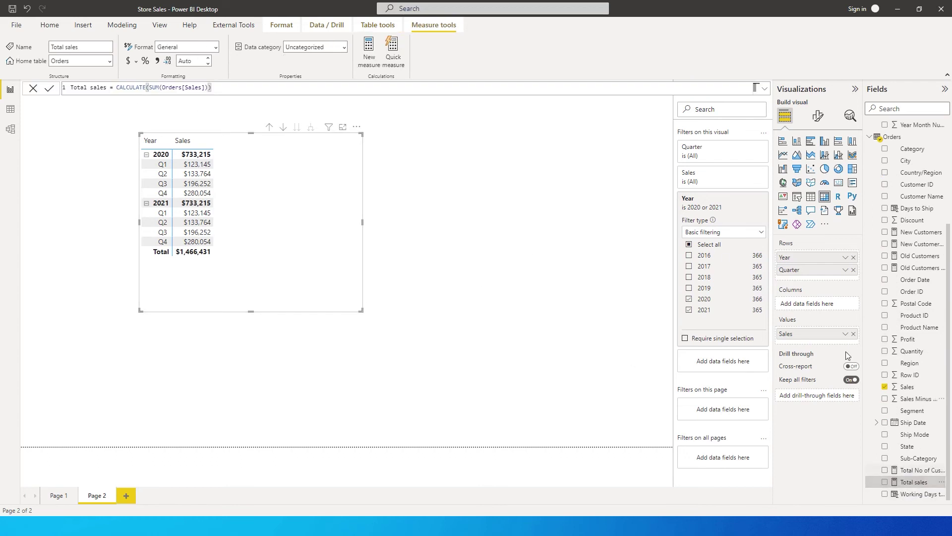
left_click(854, 334)
left_click_drag(914, 482, 816, 335)
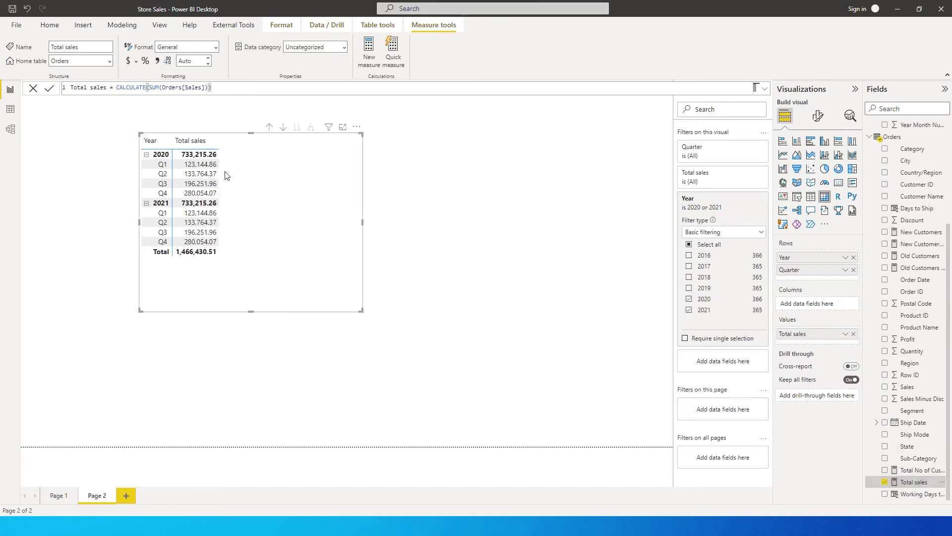
Format Total sales as Currency with 0 decimal places.
left_click(130, 64)
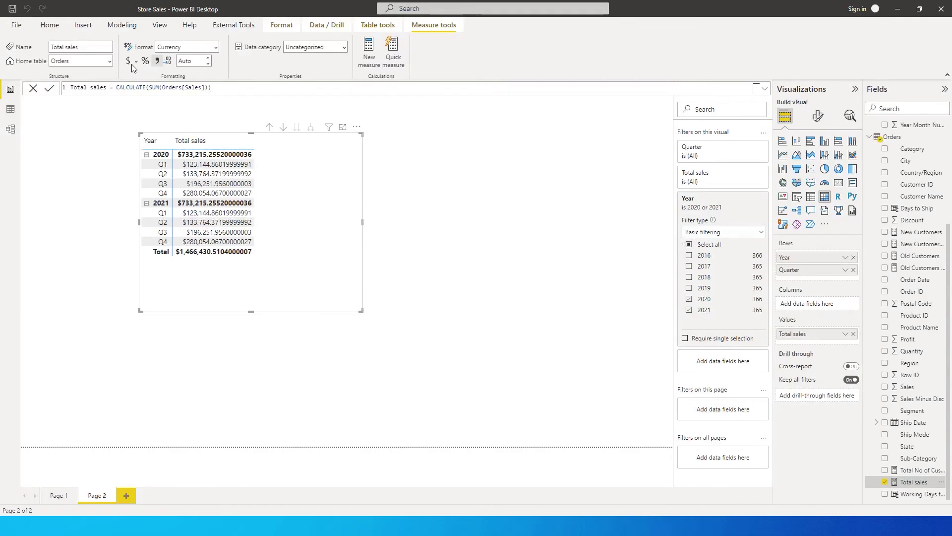
left_click(192, 60)
key("Right")
key("BackSpace")
key("BackSpace")
key("BackSpace")
key("BackSpace")
type("0")
key("Return")
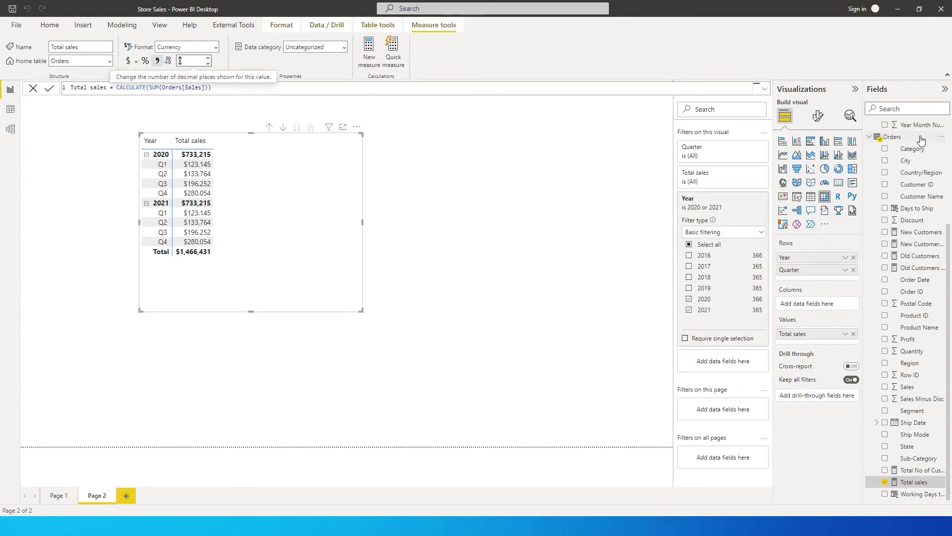
right_click(943, 137)
Start a new Orders measure with CALCULATE([Total sales], PREVIOUSQUARTER(.
left_click(898, 147)
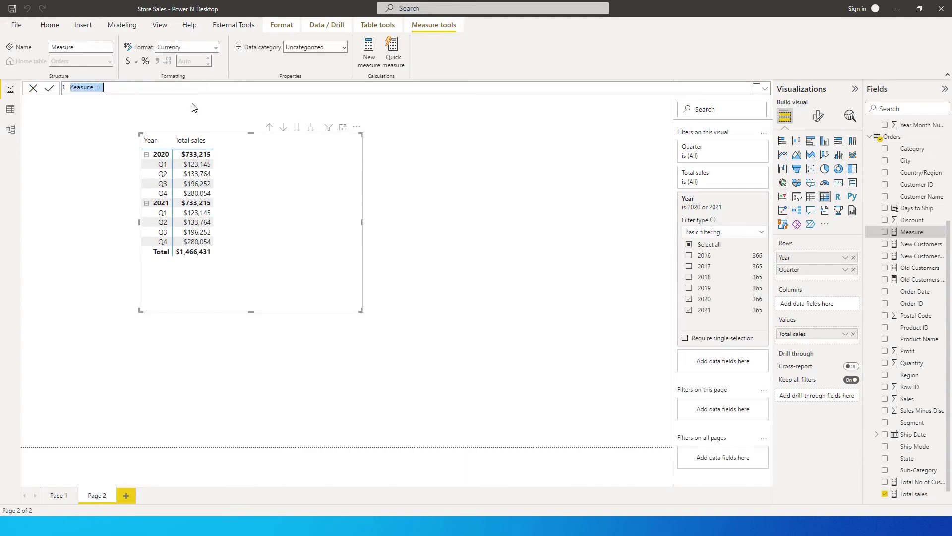
type("P")
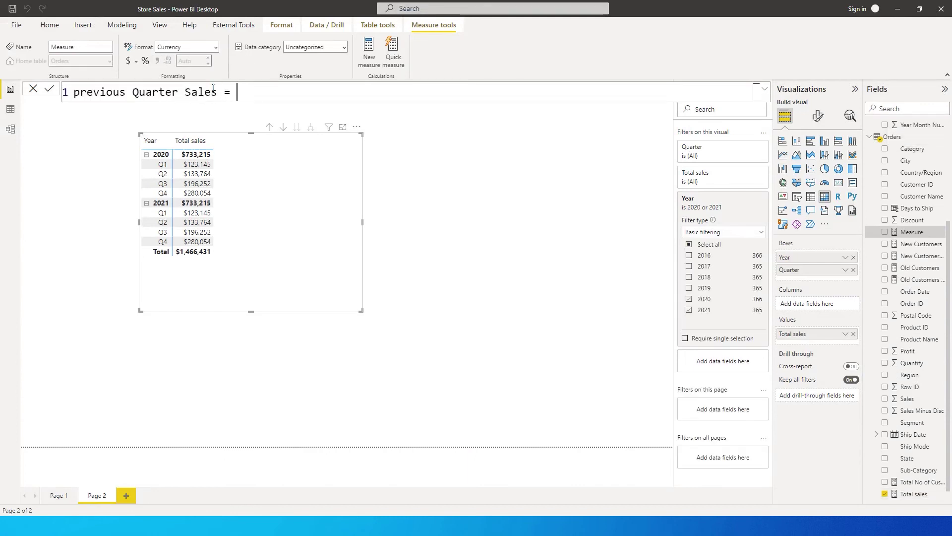
type("CALCULATE(total")
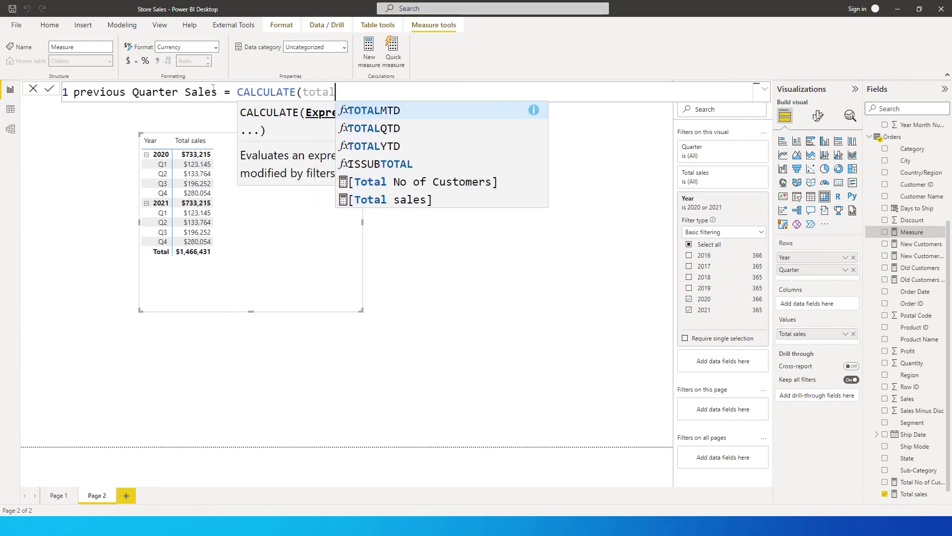
key("Down")
key("Down")
key("Down")
key("Down")
key("Down")
key("Tab")
type(",")
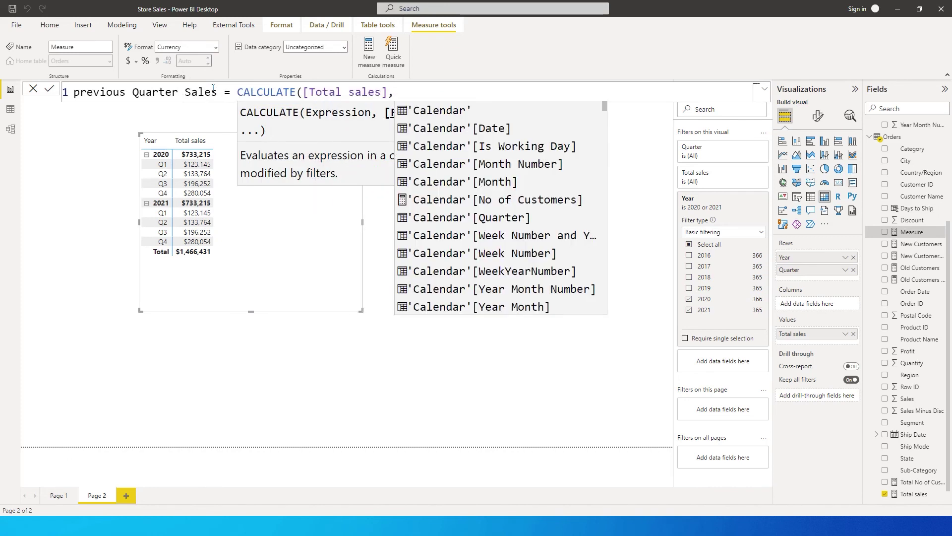
type("previo")
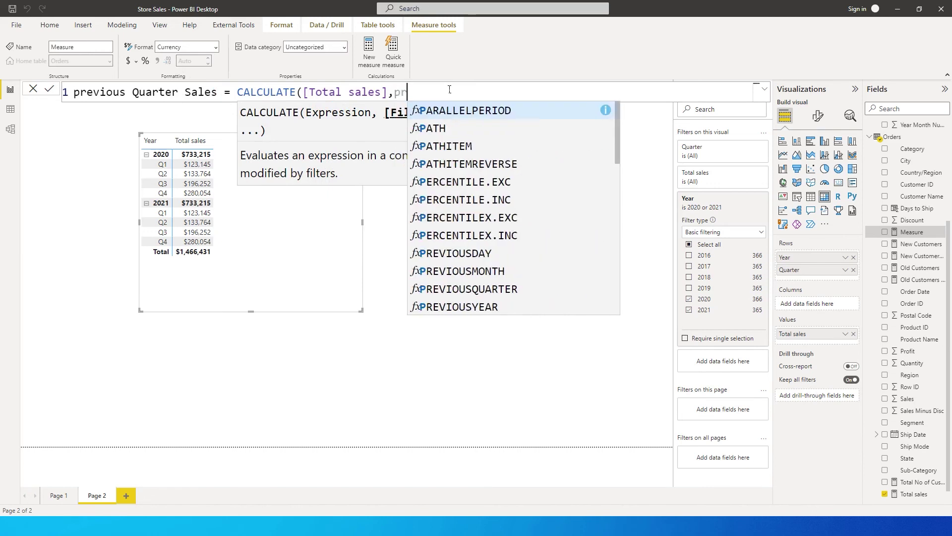
key("Down")
key("Down")
key("Tab")
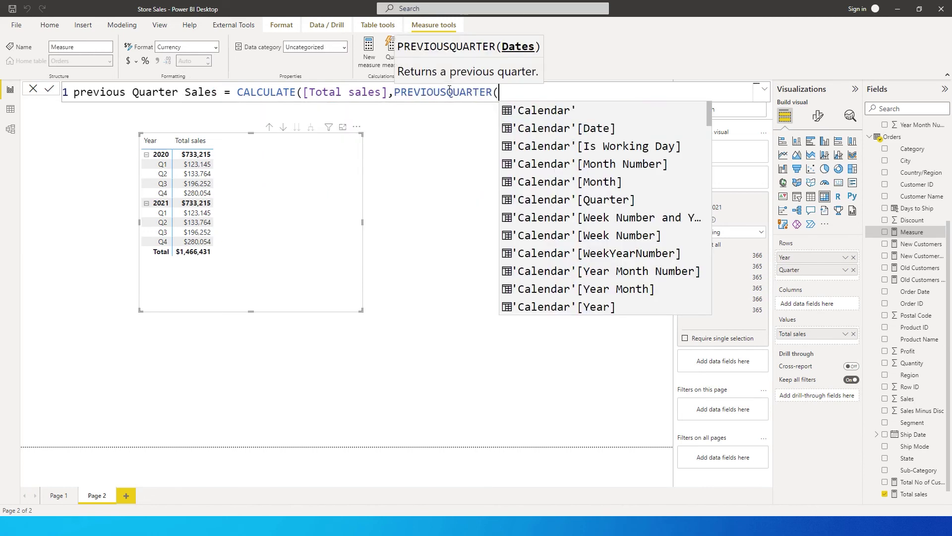
Finish PREVIOUSQUARTER('Calendar'[Date]), commit previous Quarter Sales, and add it to the matrix.
key("Down")
key("Down")
key("Down")
key("Down")
key("Down")
key("Down")
key("Down")
key("Down")
key("Down")
key("Down")
key("Down")
key("Down")
key("Down")
key("Down")
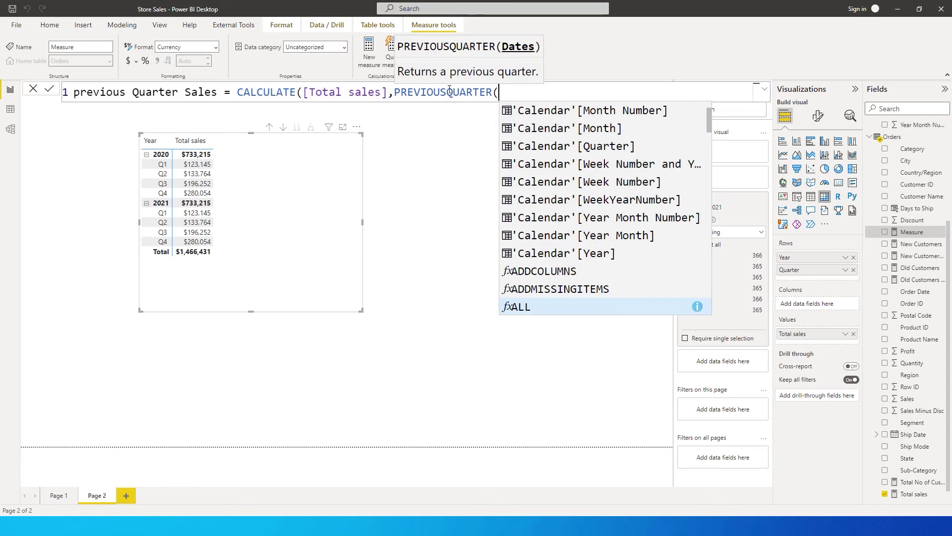
key("Up")
key("Up")
key("Up")
key("Up")
key("Up")
key("Up")
key("Up")
key("Up")
key("Up")
key("Up")
key("Up")
key("Up")
key("Up")
key("Up")
key("Up")
key("Up")
key("Up")
key("Up")
key("Up")
key("Down")
key("Down")
key("Down")
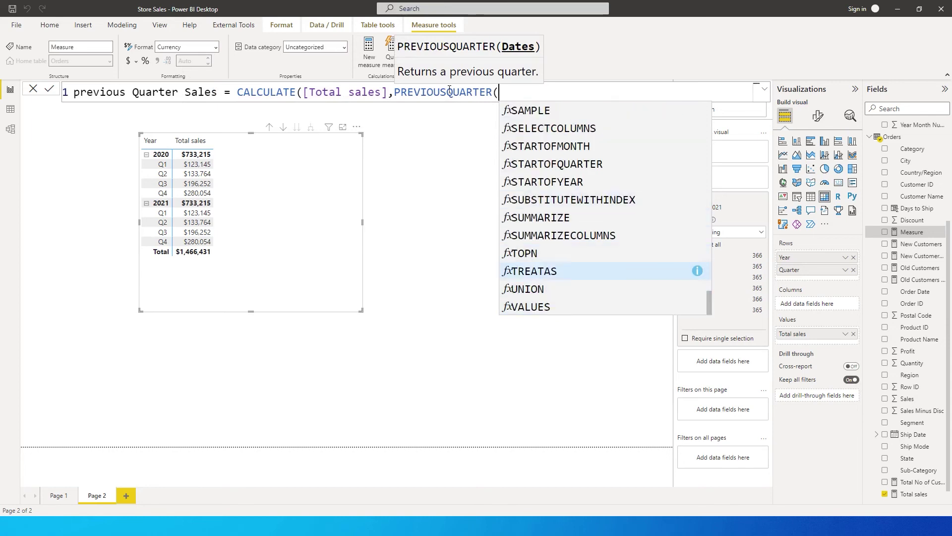
key("Down")
key("Down")
key("Down")
key("Down")
key("Tab")
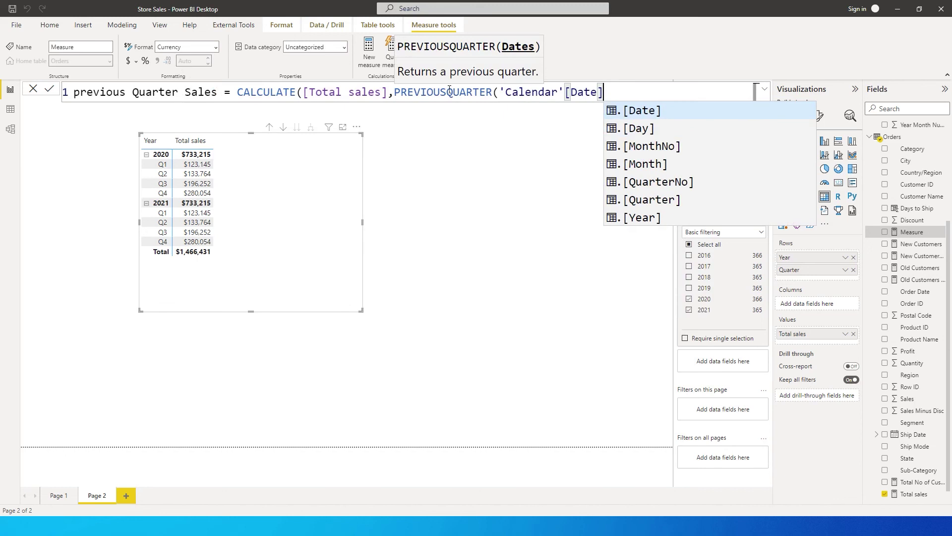
type(")")
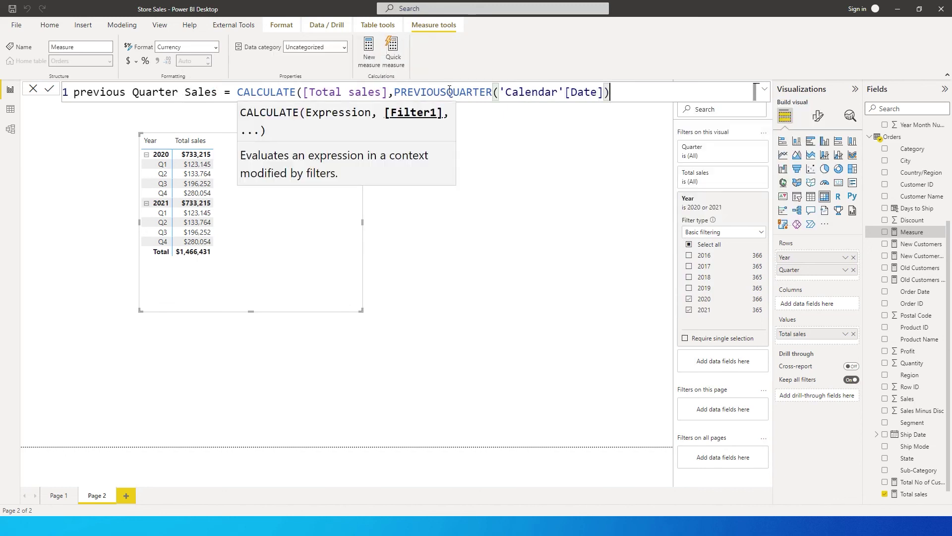
type(")")
key("Return")
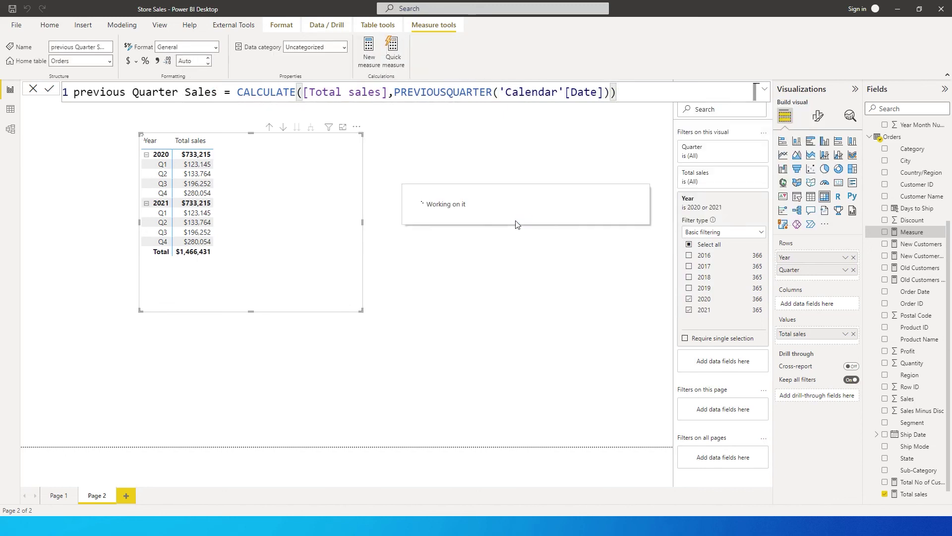
left_click_drag(893, 317, 278, 191)
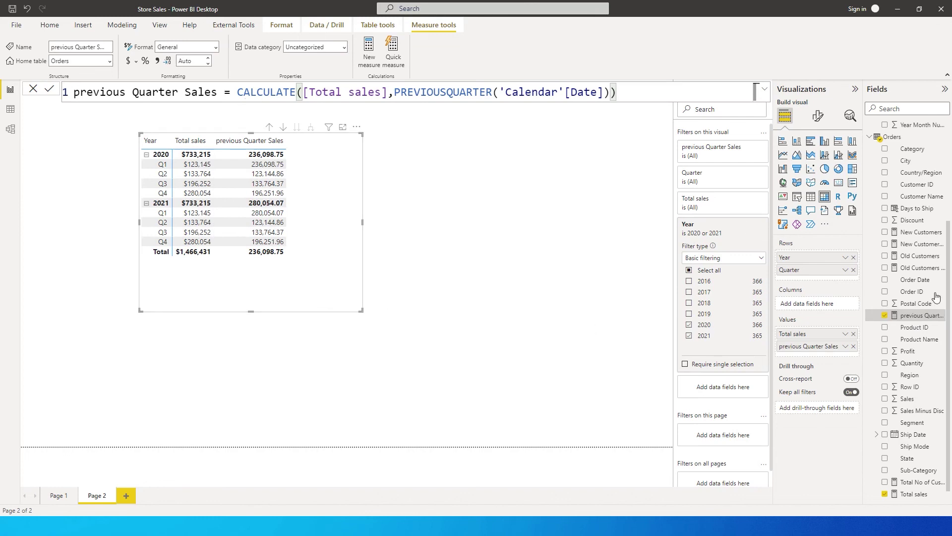
Open the Orders table's options menu in the Fields pane.
left_click(941, 137)
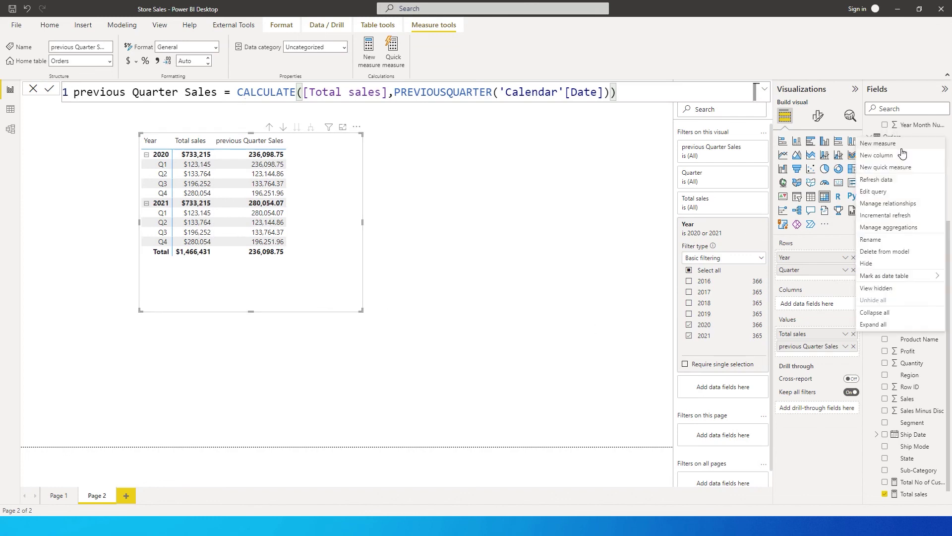
Create This Q vs PQ = [Total sales] - [previous Quarter Sales] and add it to the matrix.
left_click(407, 177)
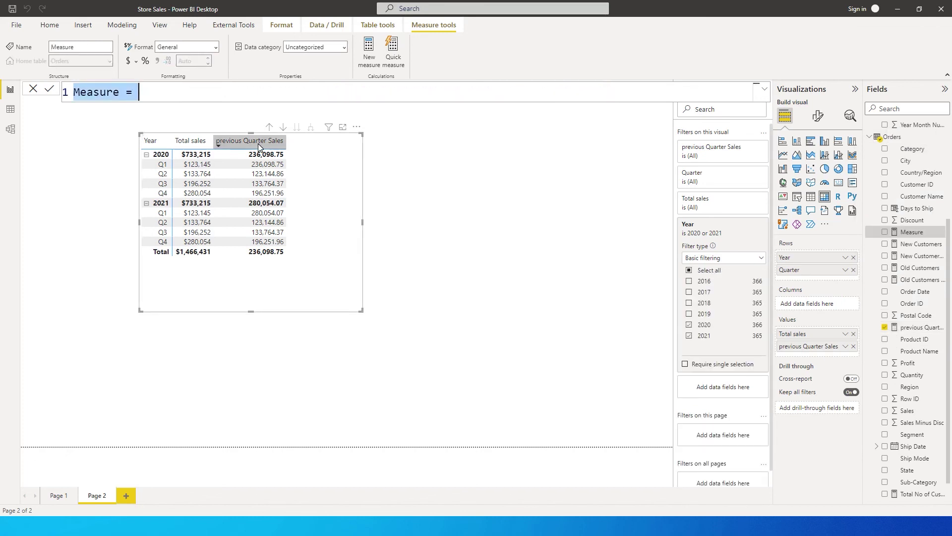
type("This ")
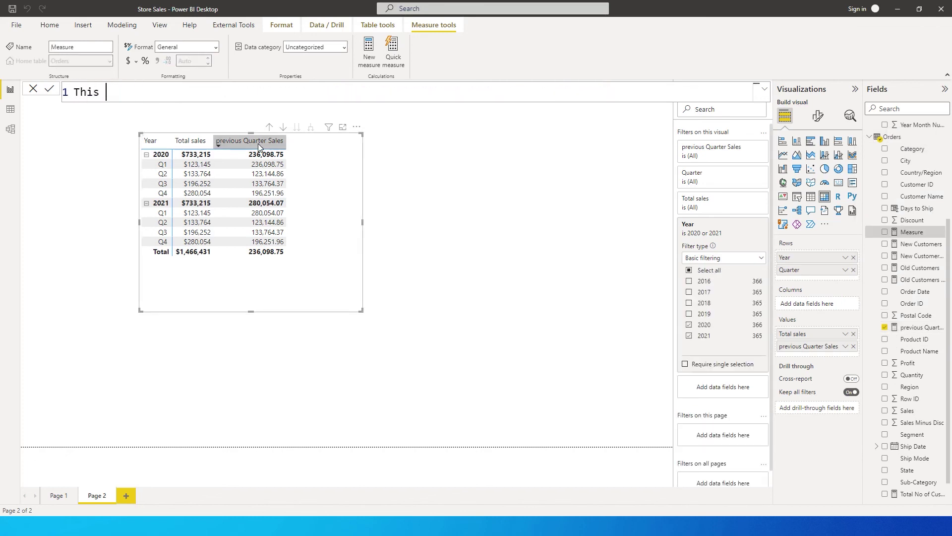
type("Q vs PQ = Tota")
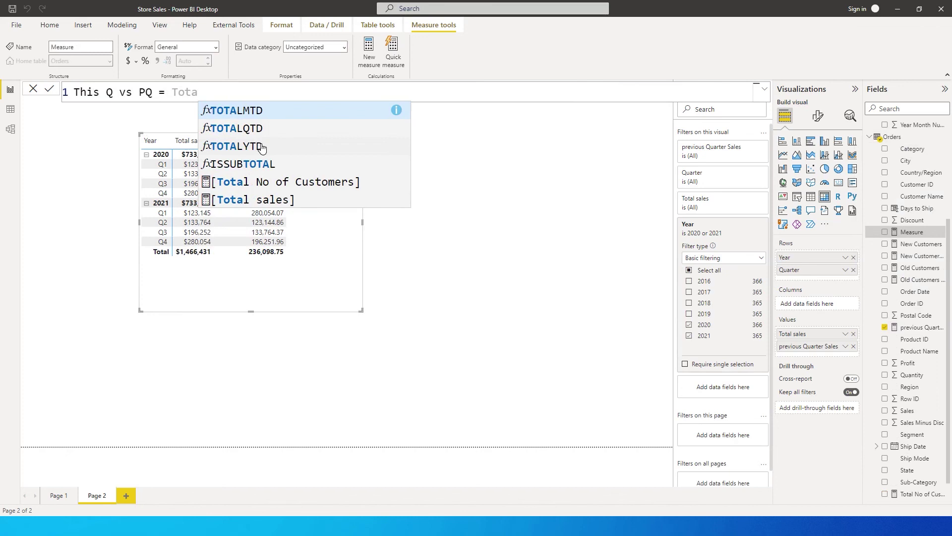
key("Down")
key("Down")
key("Down")
key("Down")
key("Down")
key("Tab")
type("- ")
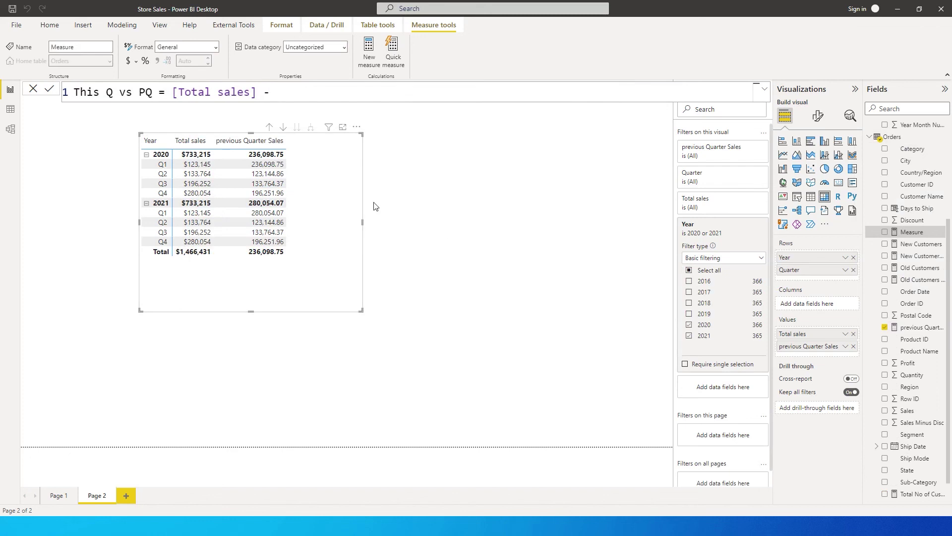
type("Pre")
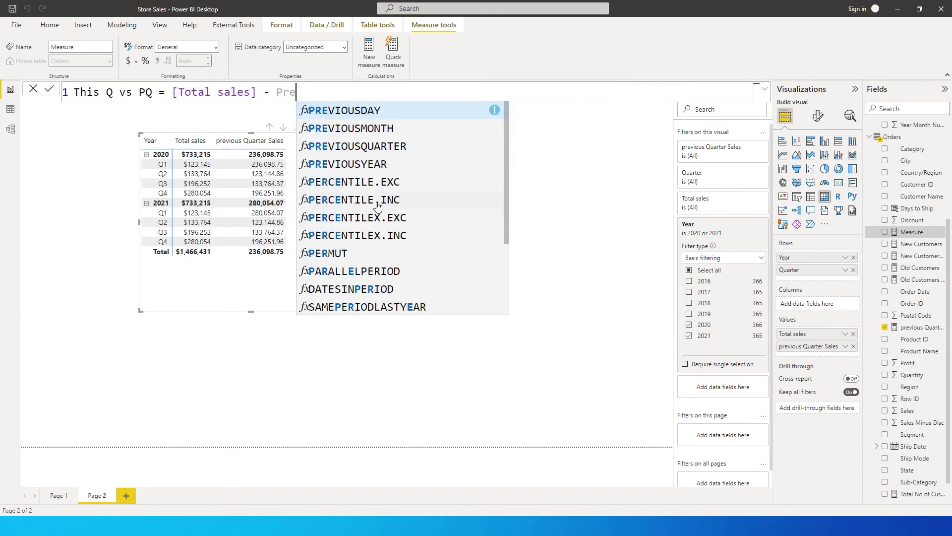
scroll(378, 205, "down", 3)
left_click(375, 206)
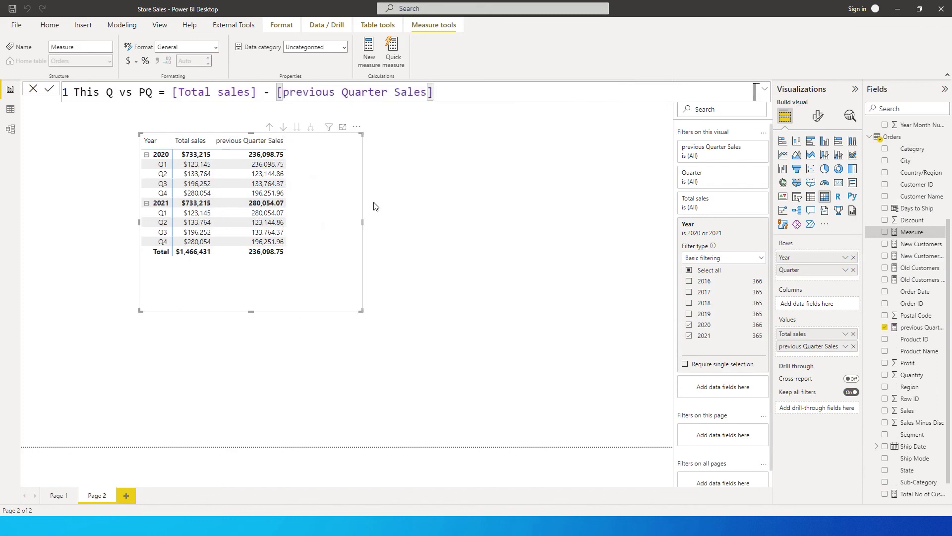
key("Return")
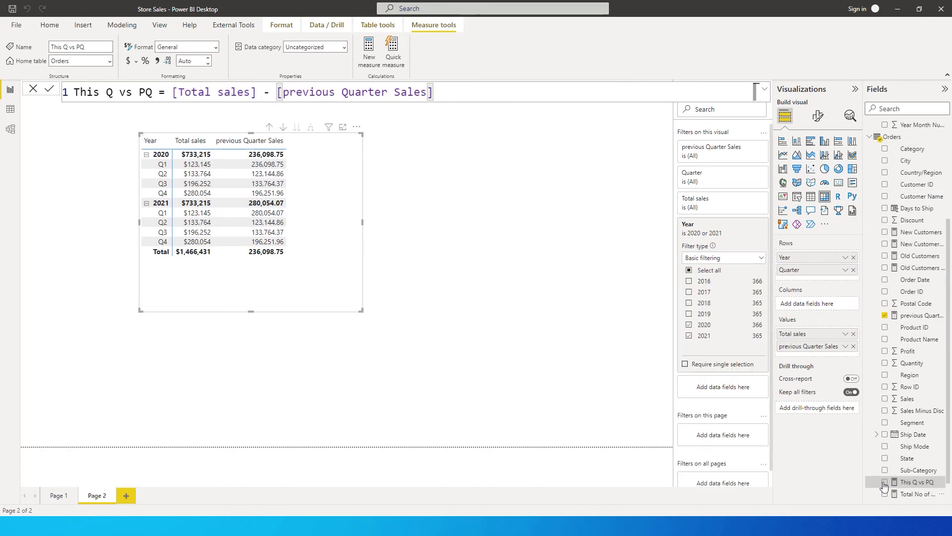
left_click(885, 482)
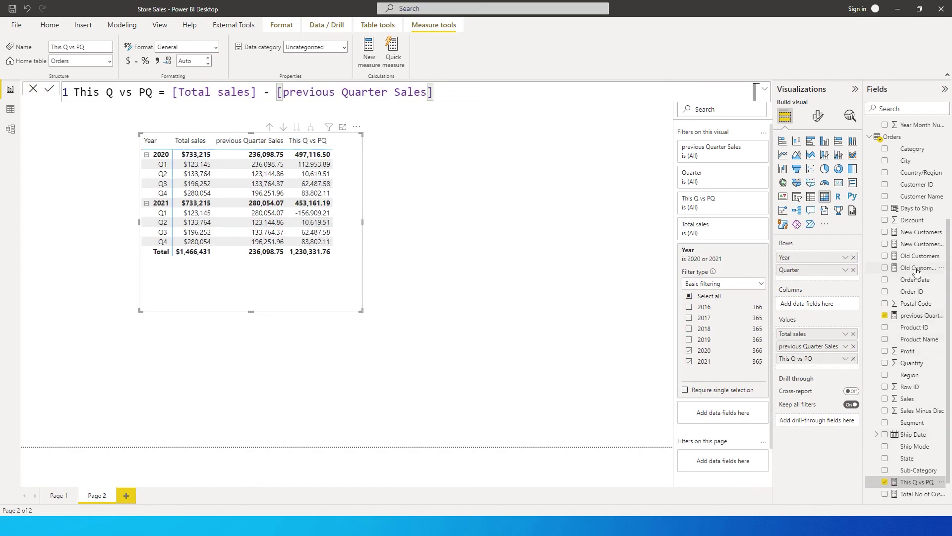
Deselect the finished matrix visual by clicking the blank canvas.
left_click(446, 262)
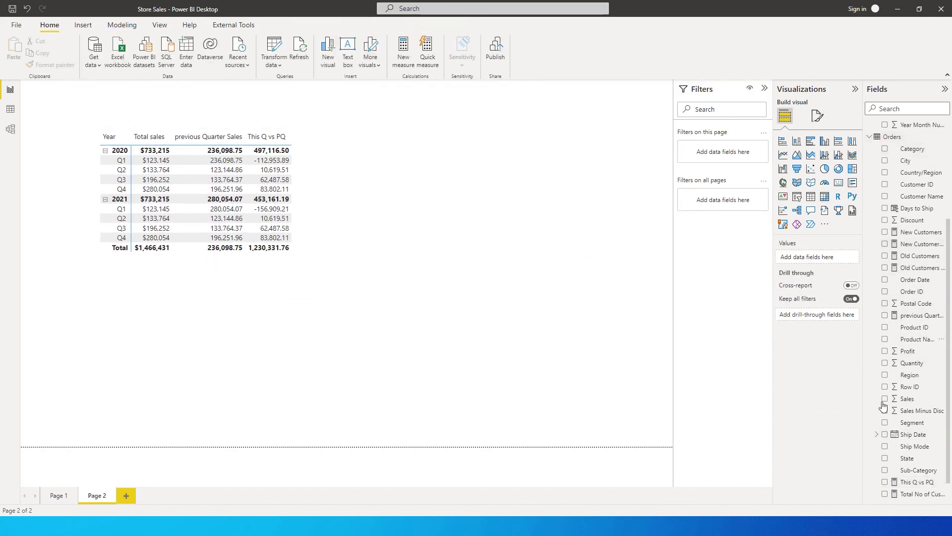
left_click(920, 315)
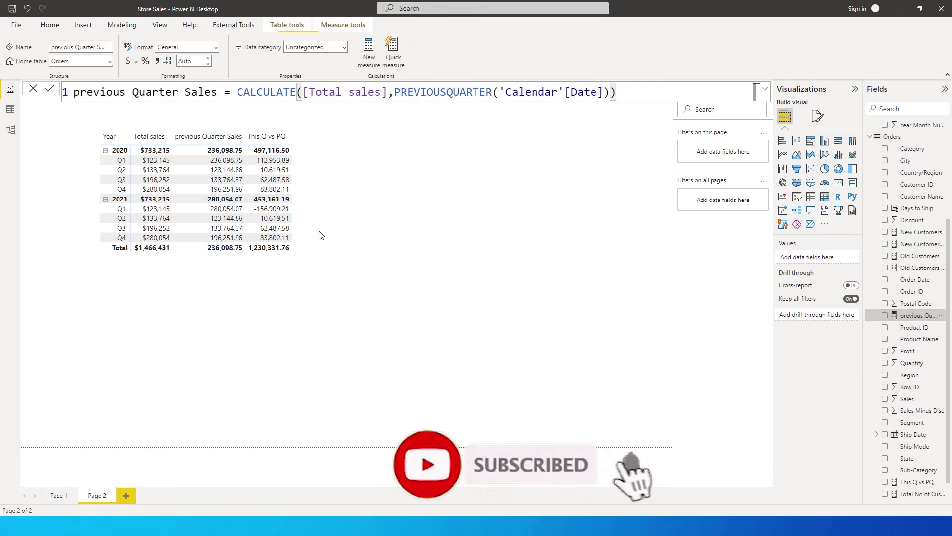
left_click_drag(395, 93, 496, 94)
type("Previo")
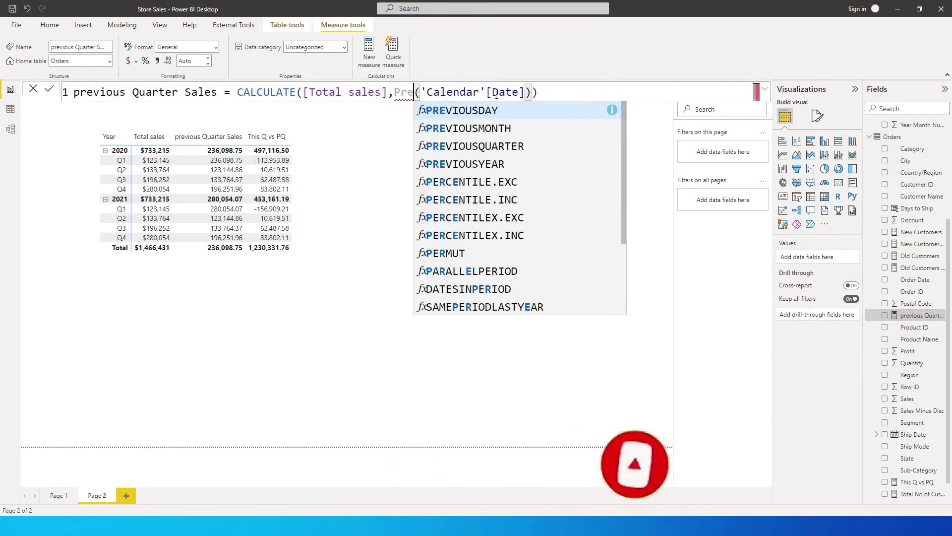
key("Down")
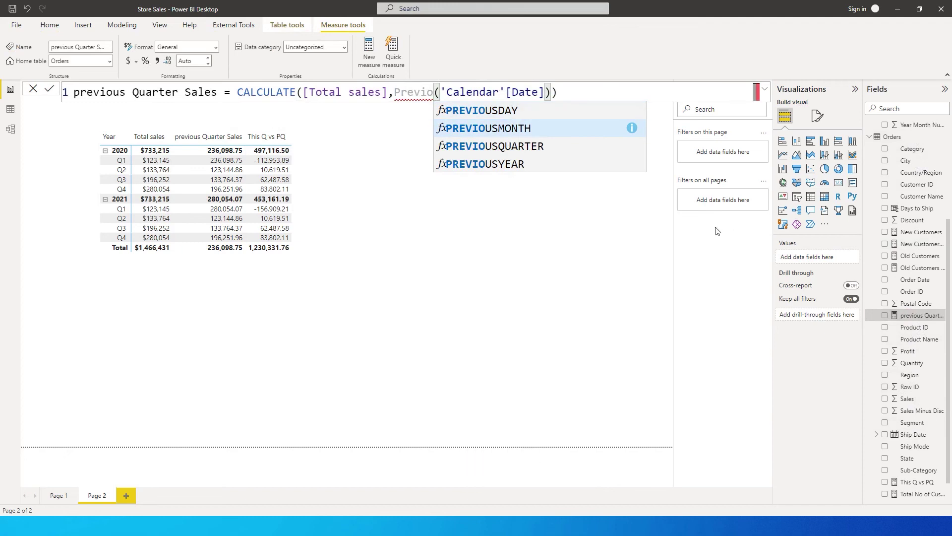
left_click(502, 170)
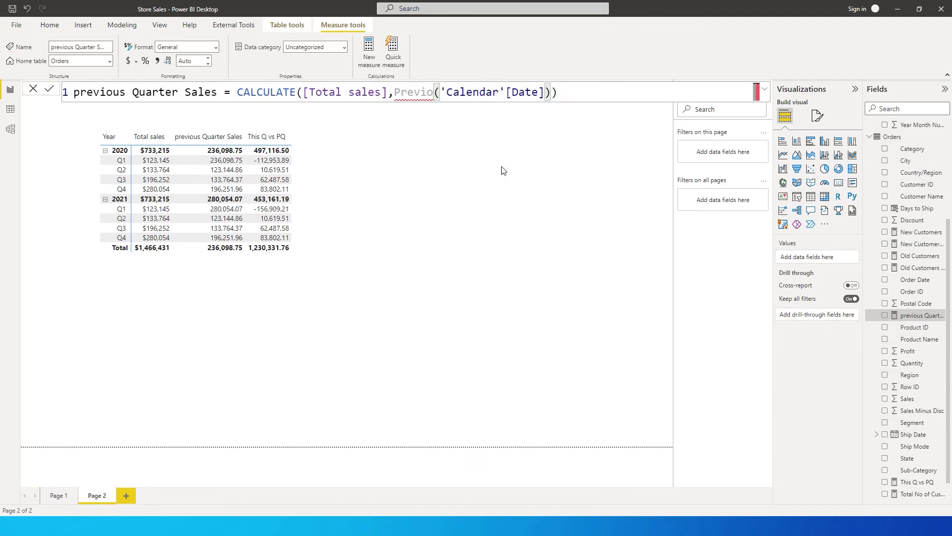